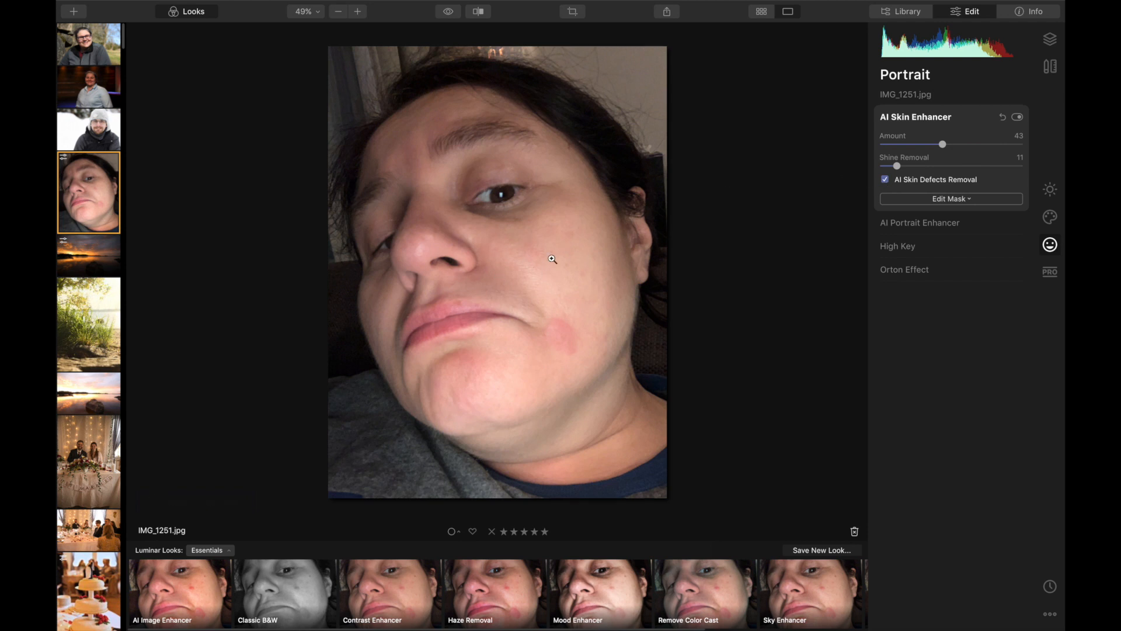
# - Brush-erase the AI Skin Enhancer mask on the cheek and set Amount to 62 and Shine Removal to 19
pyautogui.click(884, 180)
pyautogui.click(920, 201)
pyautogui.click(917, 215)
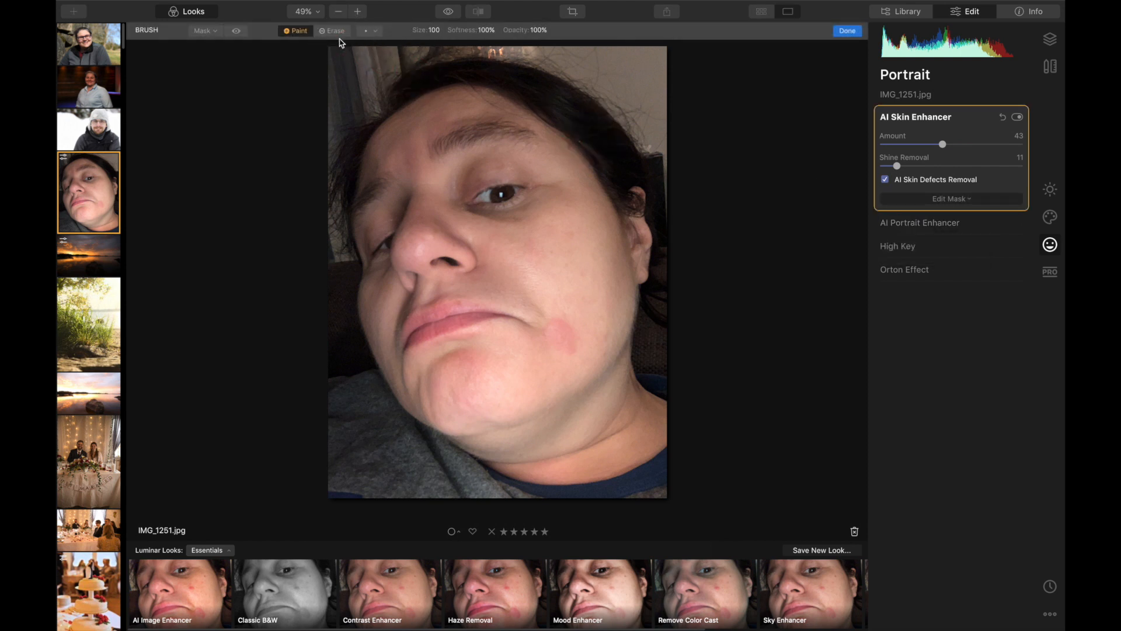
pyautogui.click(338, 33)
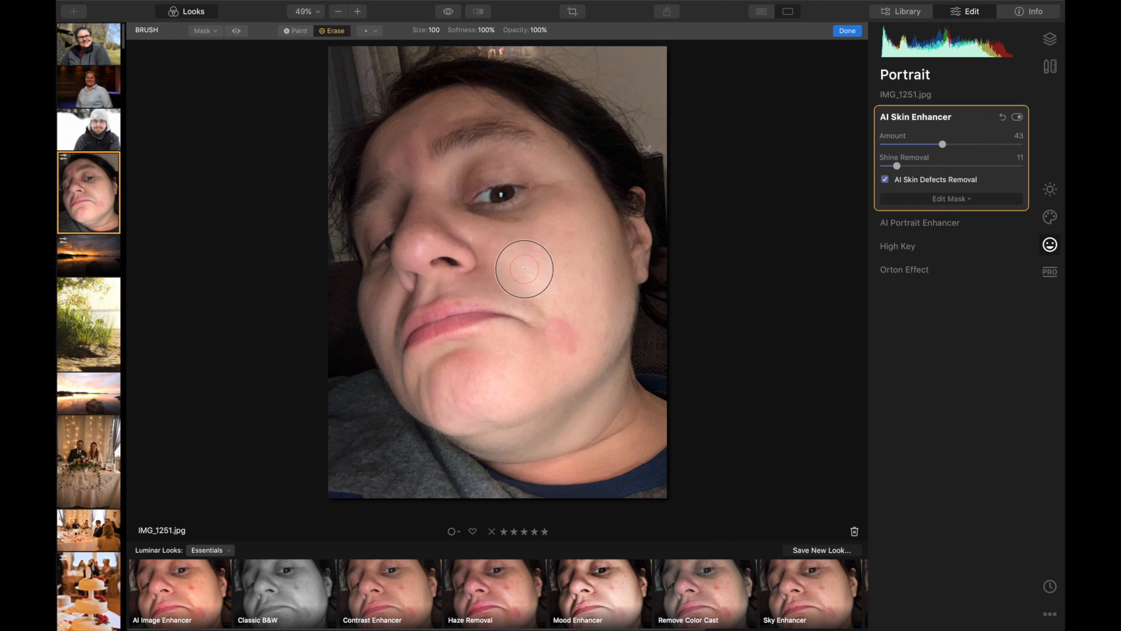
pyautogui.moveTo(575, 215); pyautogui.dragTo(581, 238)
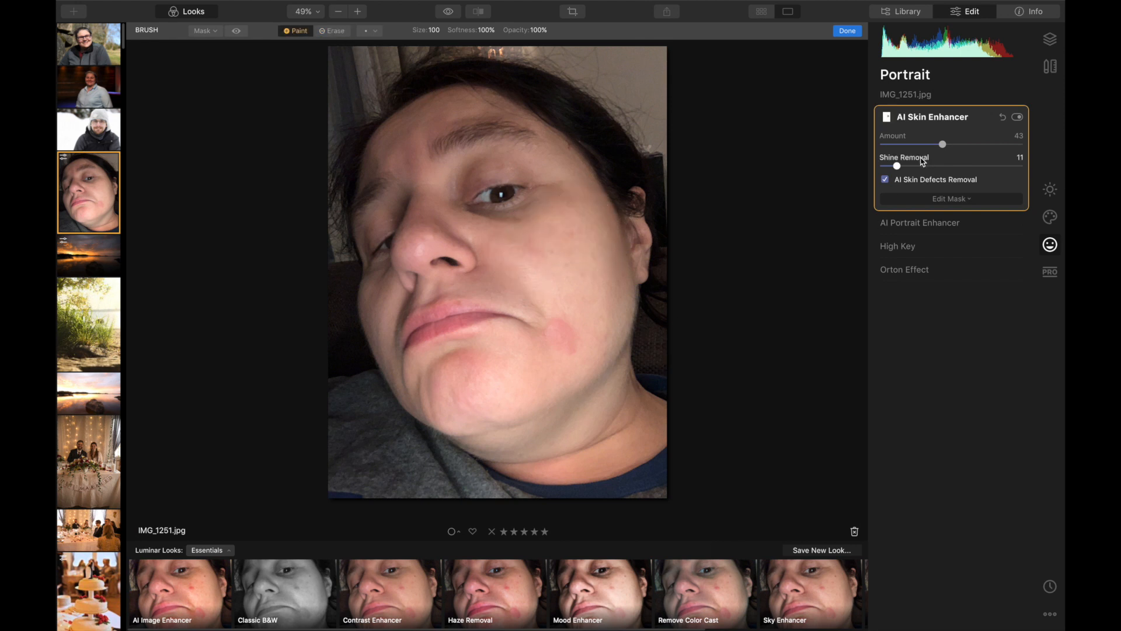
pyautogui.moveTo(898, 168); pyautogui.dragTo(970, 146)
# - Open AP3A2168.JPG and set its light adjustments to Highlights -37, Exposure -0.39 and Shadows 30
pyautogui.click(78, 120)
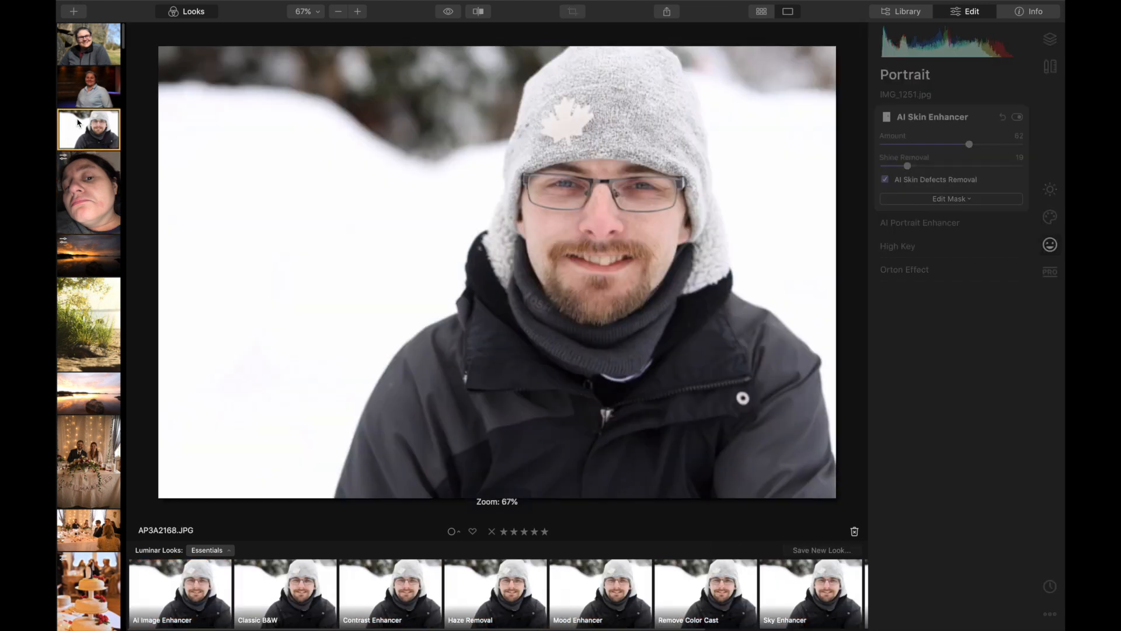
pyautogui.click(1050, 189)
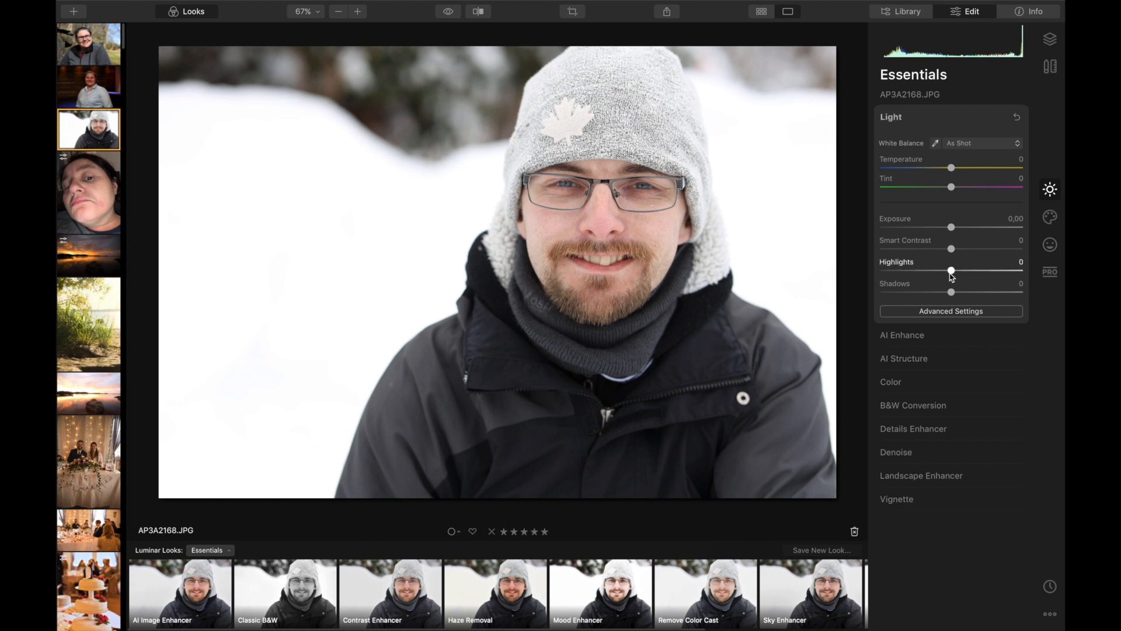
pyautogui.moveTo(953, 274); pyautogui.dragTo(926, 275)
pyautogui.moveTo(952, 226); pyautogui.dragTo(947, 227)
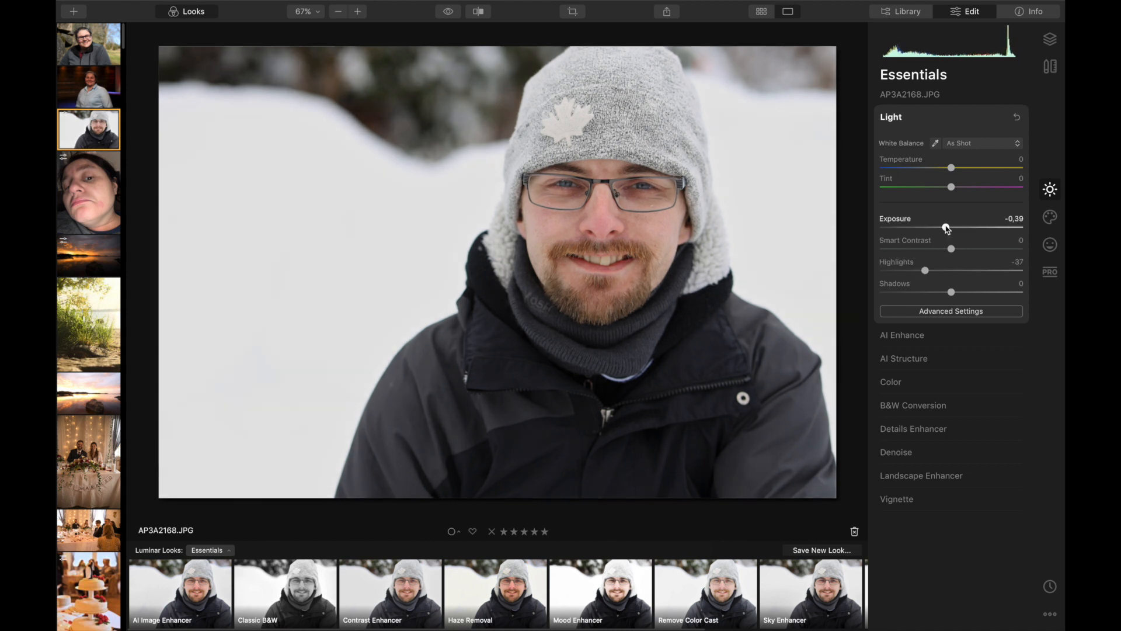
pyautogui.moveTo(950, 292); pyautogui.dragTo(972, 295)
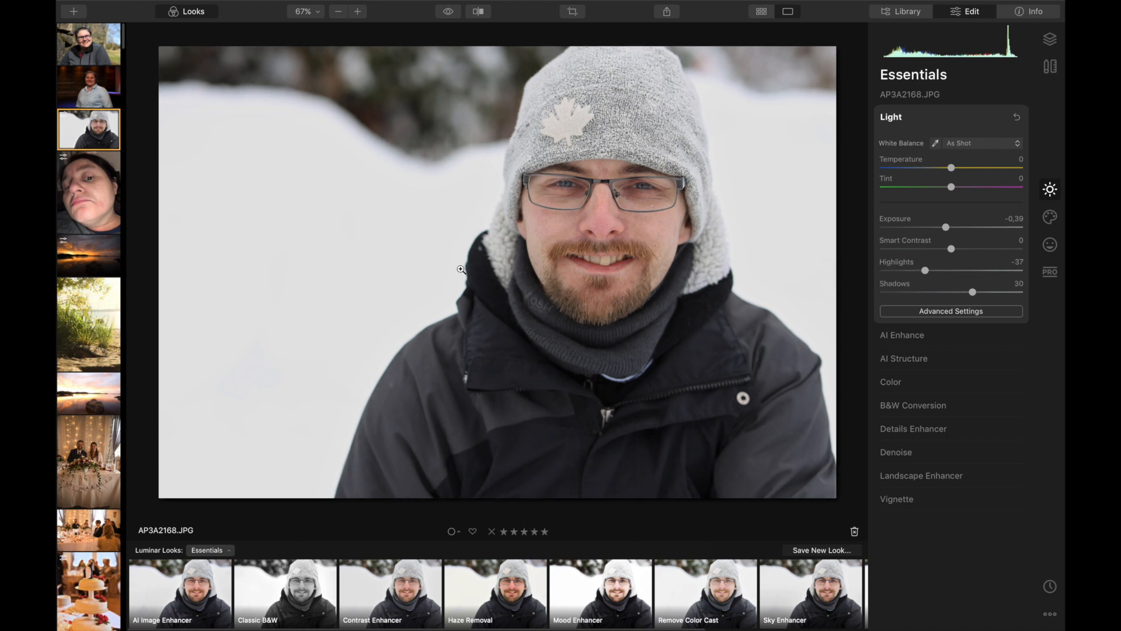
# - Apply AI Enhance to the winter portrait with AI Accent set to 54
pyautogui.click(909, 338)
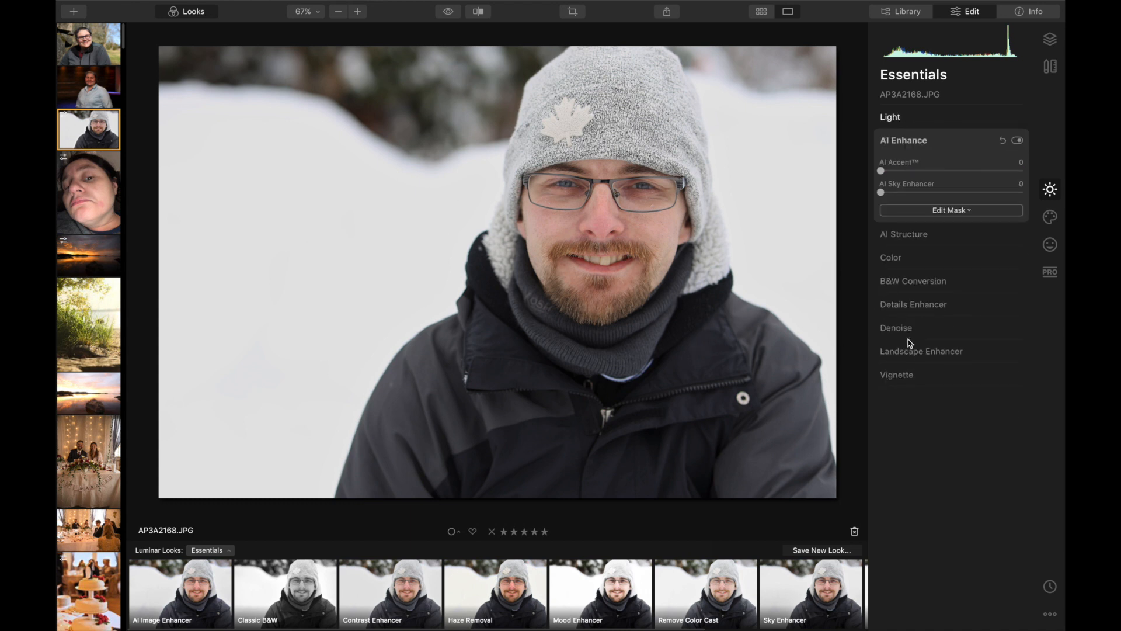
pyautogui.click(913, 172)
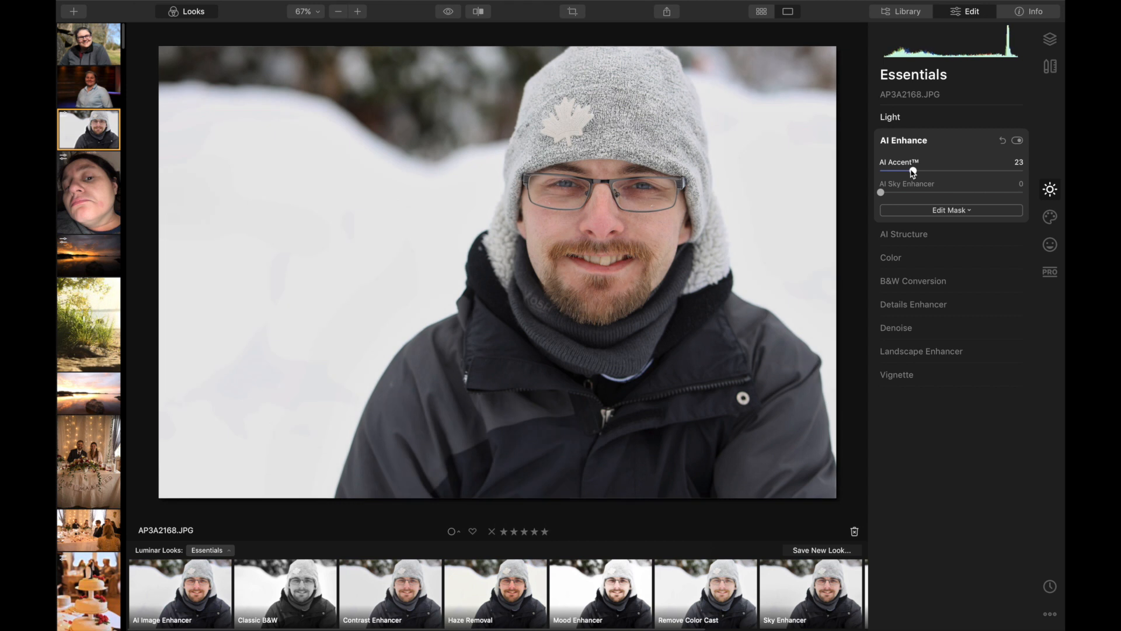
pyautogui.moveTo(914, 171); pyautogui.dragTo(958, 174)
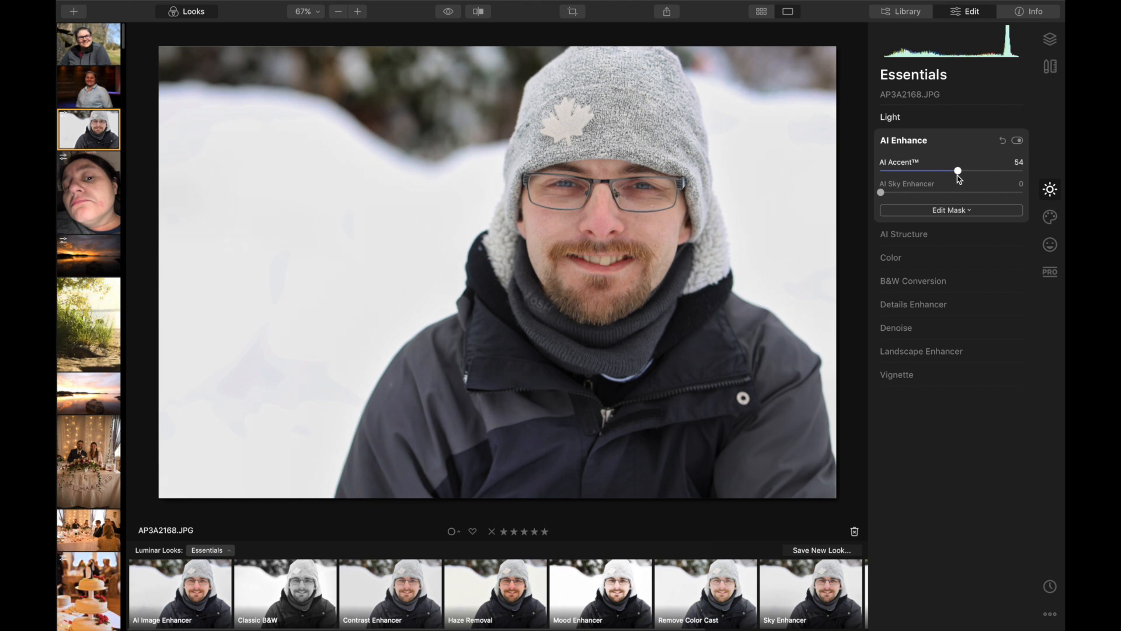
# - Compare the winter portrait with AI Enhance off and on, and against the original in the split before/after view
pyautogui.click(1017, 141)
pyautogui.click(1017, 143)
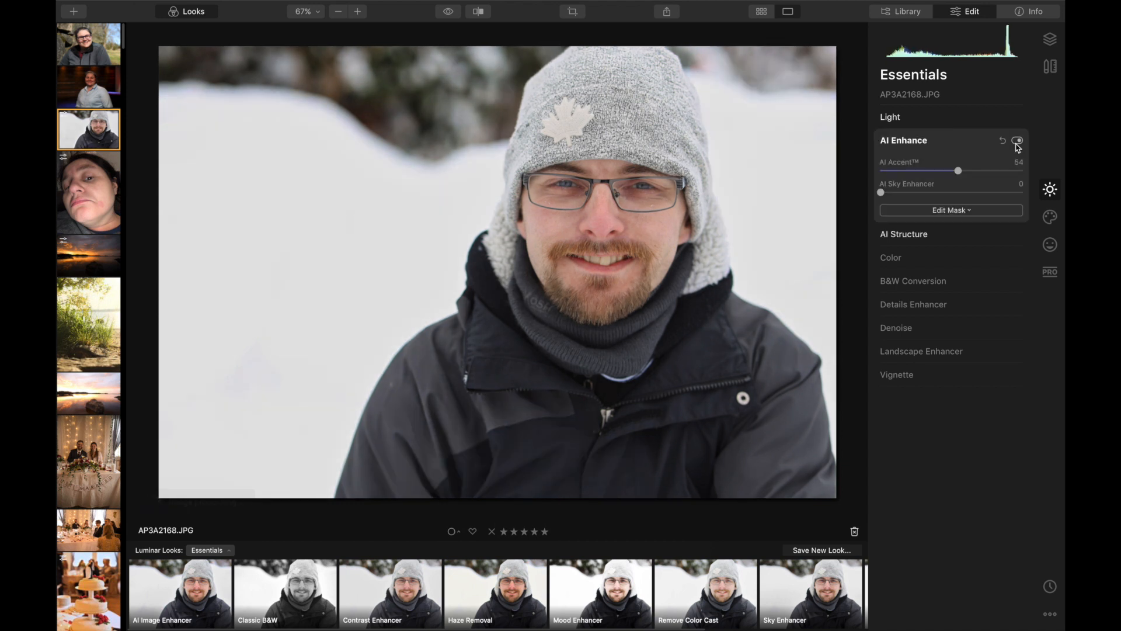
pyautogui.click(1018, 141)
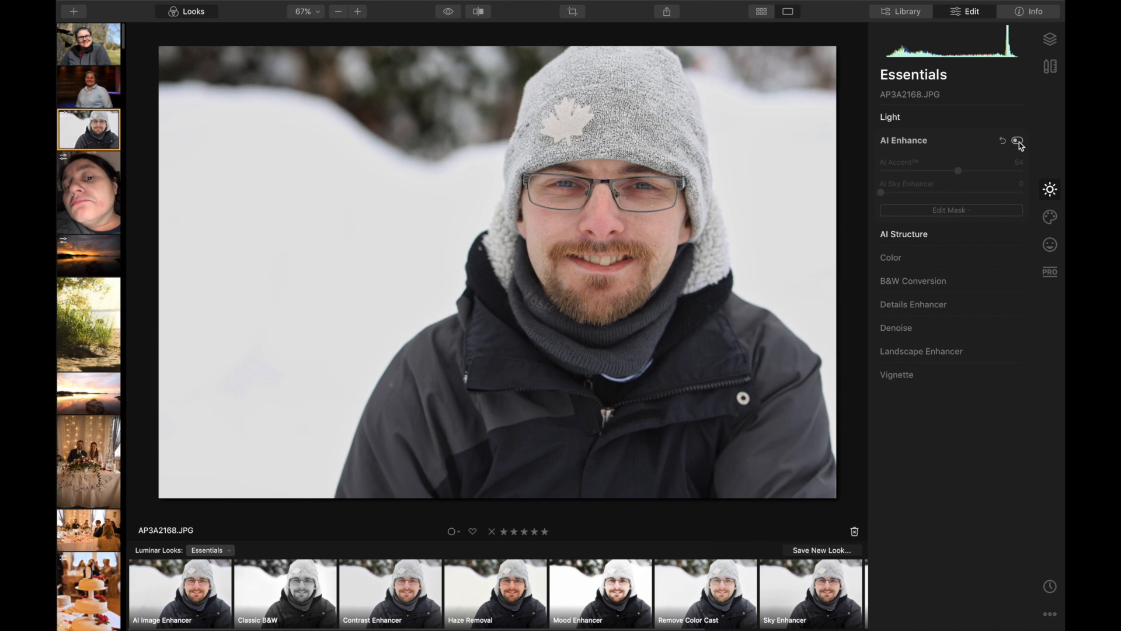
pyautogui.click(1017, 141)
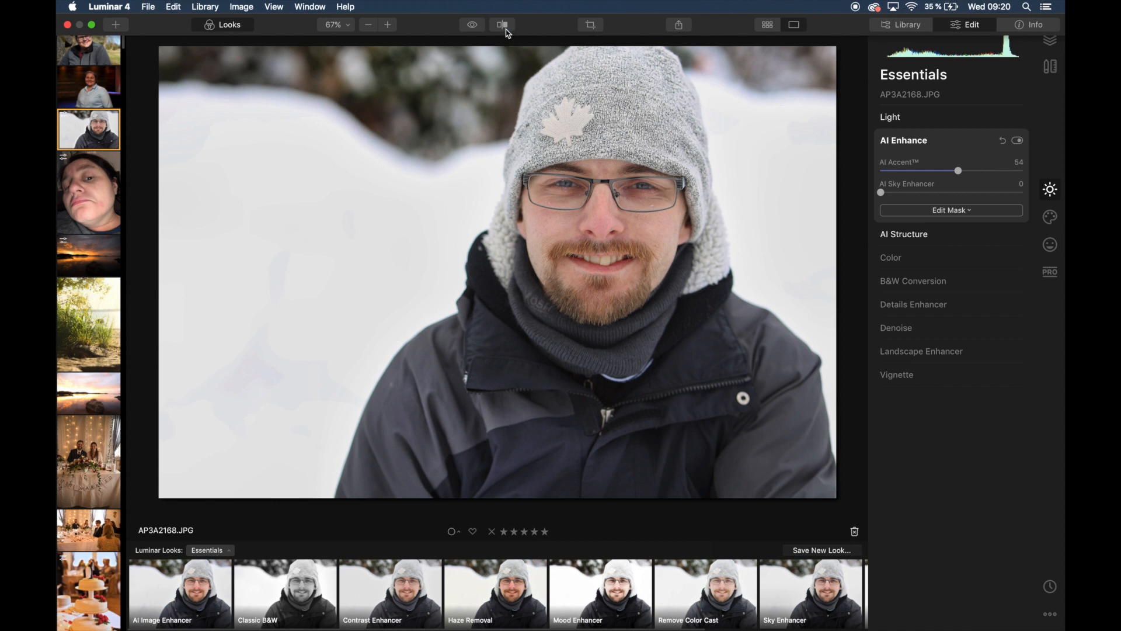
pyautogui.click(503, 26)
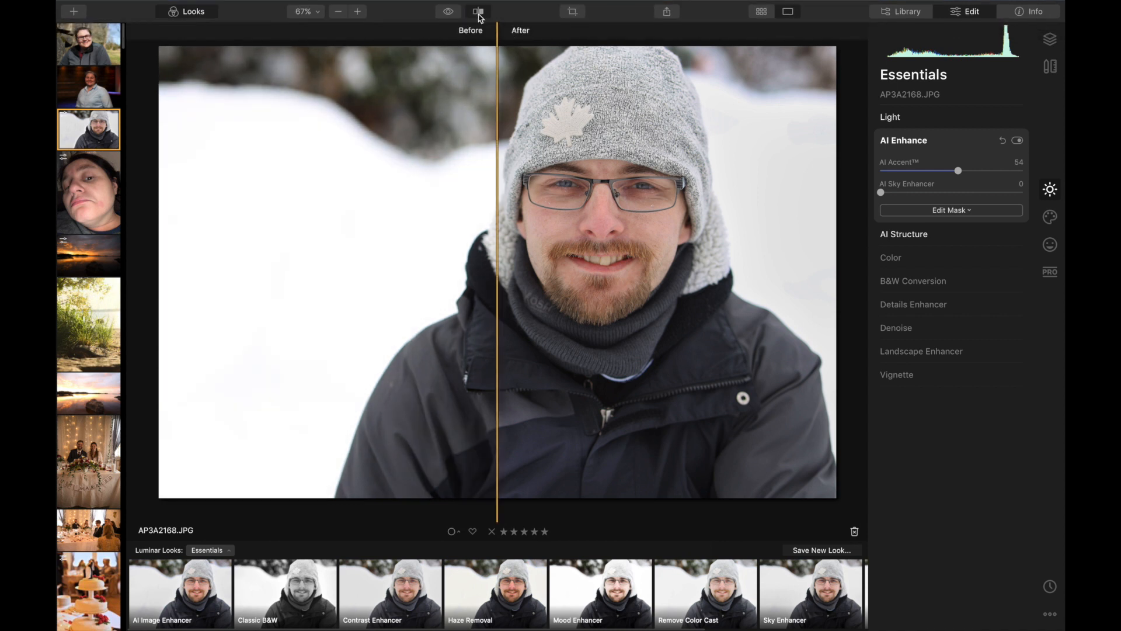
pyautogui.click(479, 13)
pyautogui.click(479, 13)
pyautogui.moveTo(497, 63)
pyautogui.mouseDown()
pyautogui.moveTo(713, 88)
pyautogui.moveTo(560, 85)
pyautogui.moveTo(612, 83)
pyautogui.moveTo(509, 68)
pyautogui.mouseUp()
pyautogui.click(479, 14)
# - Open the AI Portrait Enhancer adjustments and try Face Light, leaving it at 0
pyautogui.click(1050, 244)
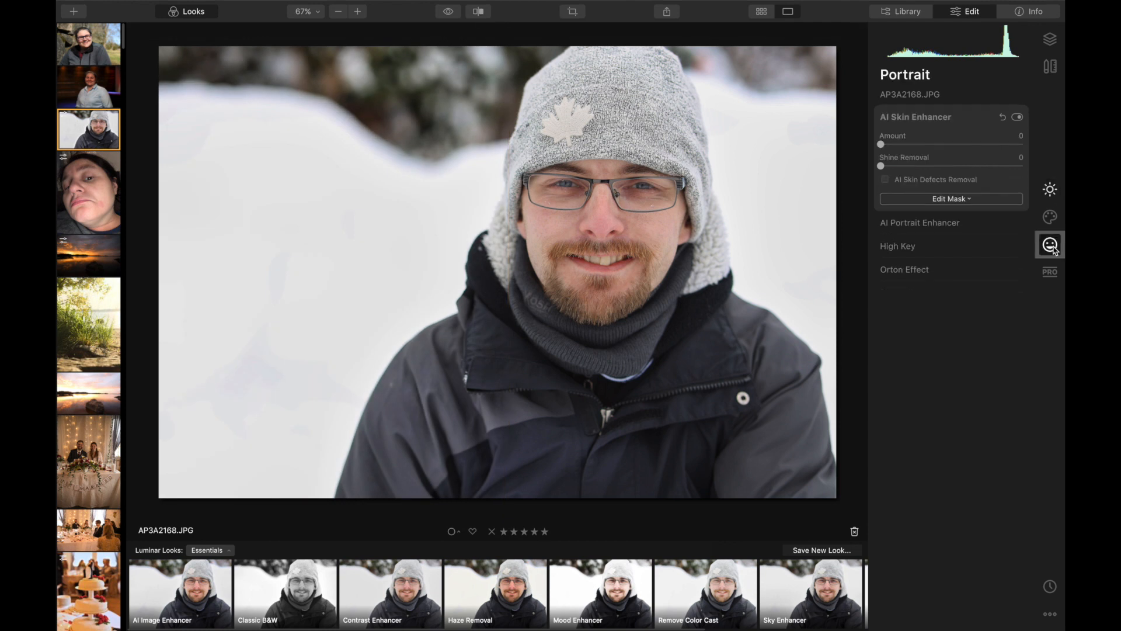
pyautogui.click(945, 225)
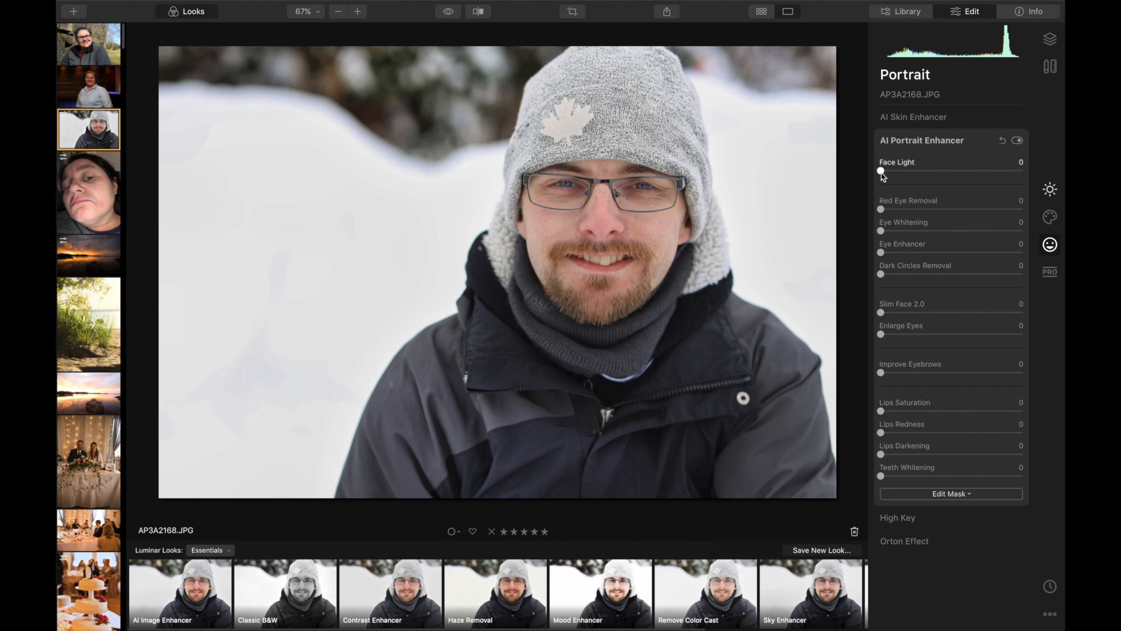
pyautogui.moveTo(881, 172); pyautogui.dragTo(863, 186)
# - Try Slim Face 2.0 at 64, compare the face with the enhancer off and on, and reset the value to 0
pyautogui.moveTo(881, 316); pyautogui.dragTo(978, 314)
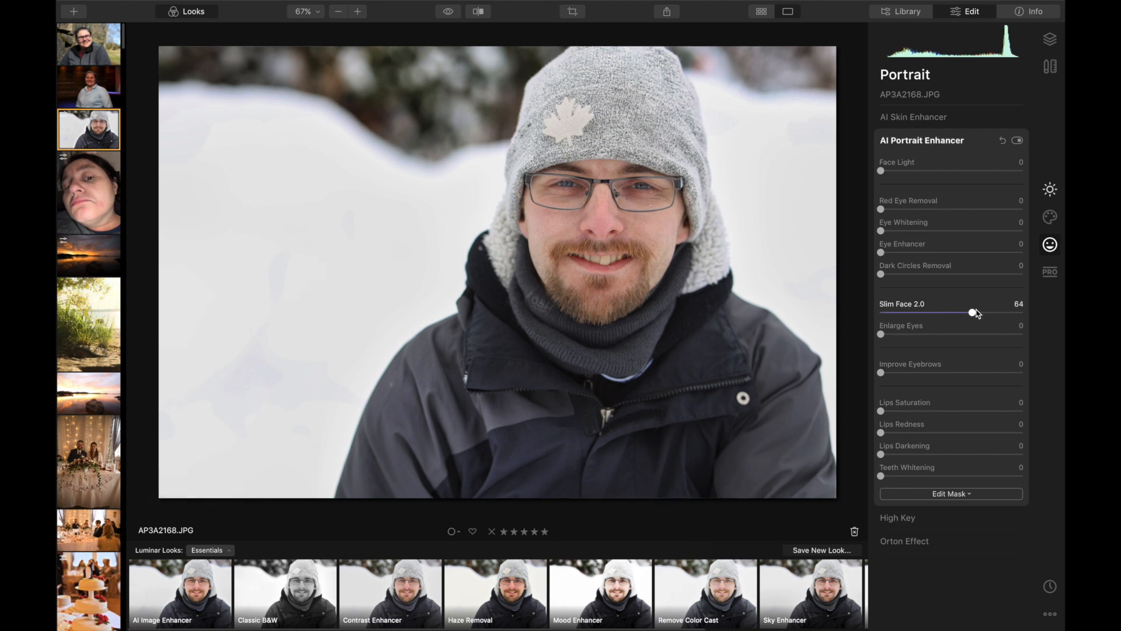
pyautogui.click(1016, 142)
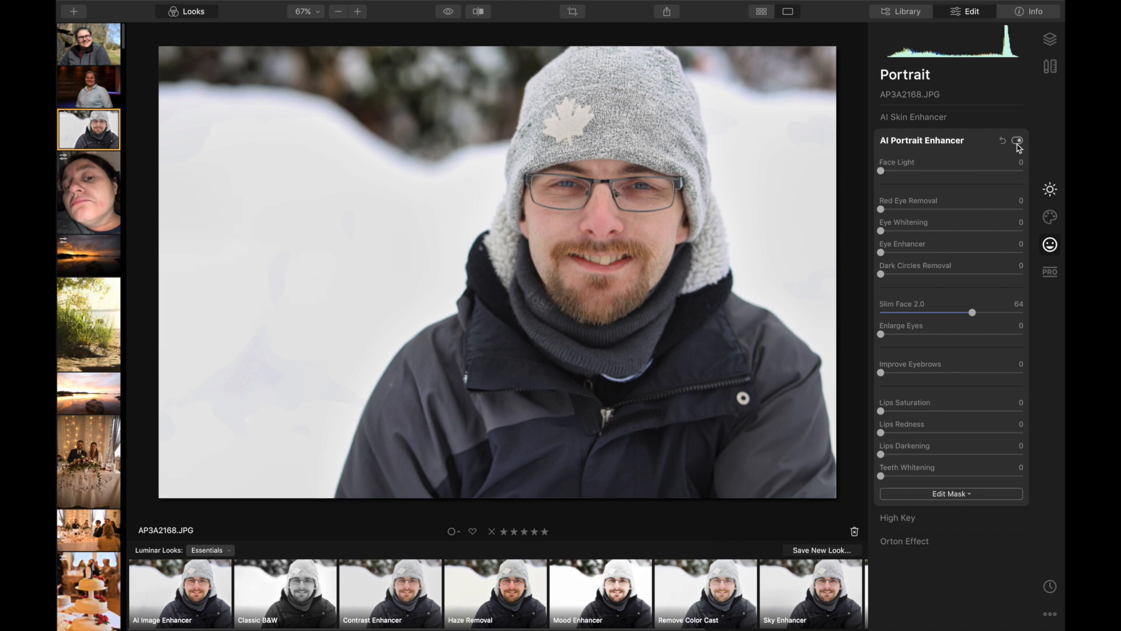
pyautogui.click(1017, 142)
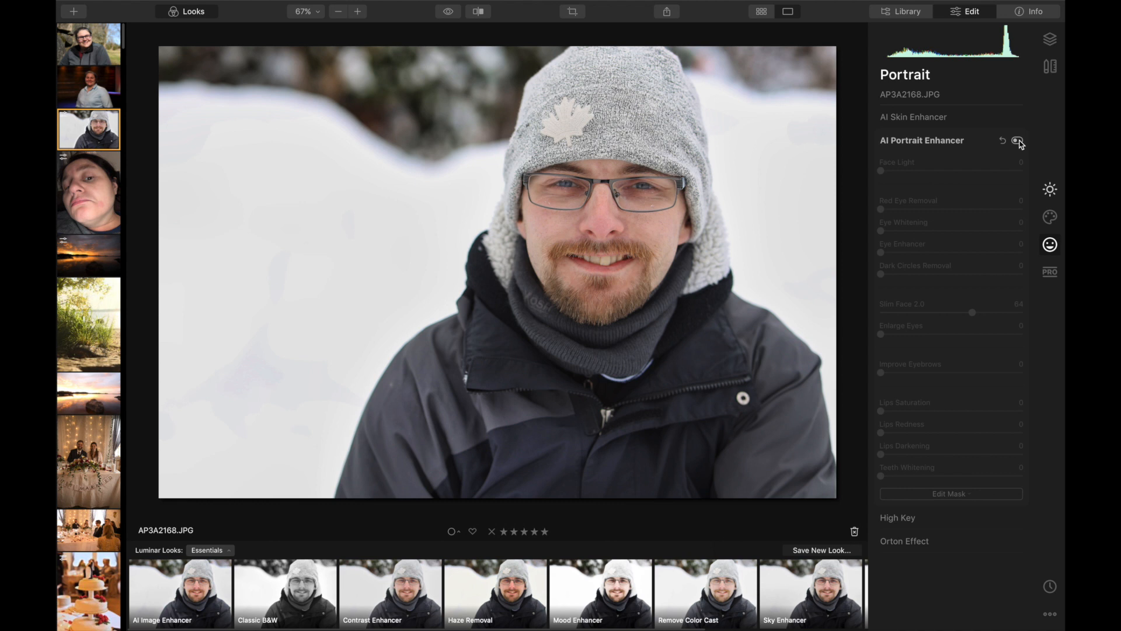
pyautogui.click(1018, 141)
pyautogui.moveTo(972, 312); pyautogui.dragTo(881, 312)
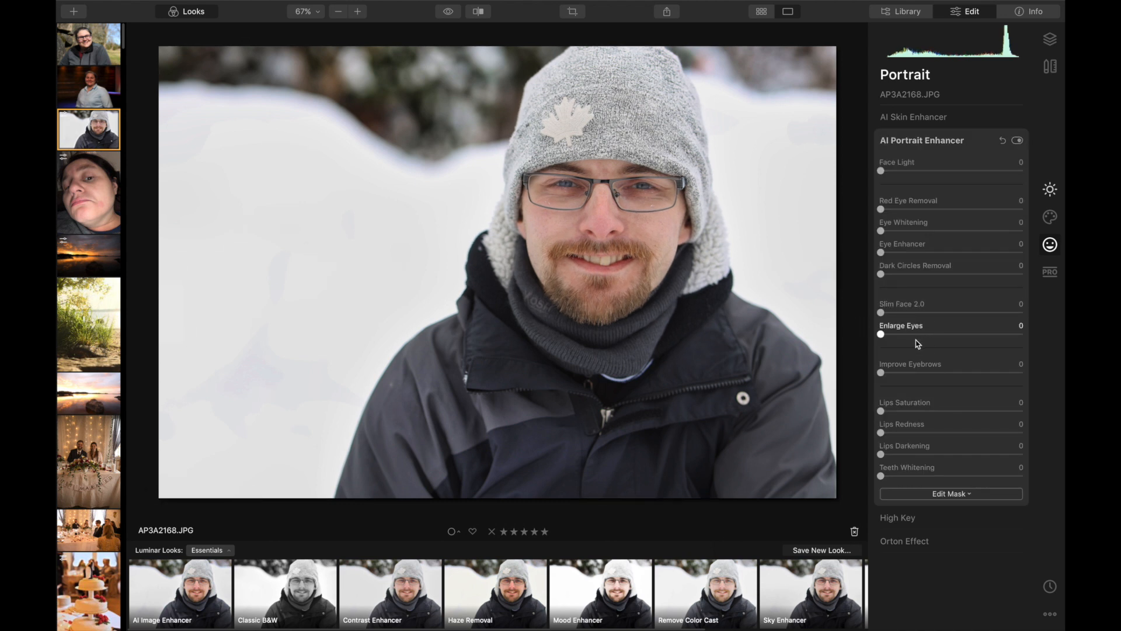
# - Set Enlarge Eyes to 82 and compare the face with the AI Portrait Enhancer off and on
pyautogui.moveTo(918, 335); pyautogui.dragTo(998, 335)
pyautogui.click(1018, 141)
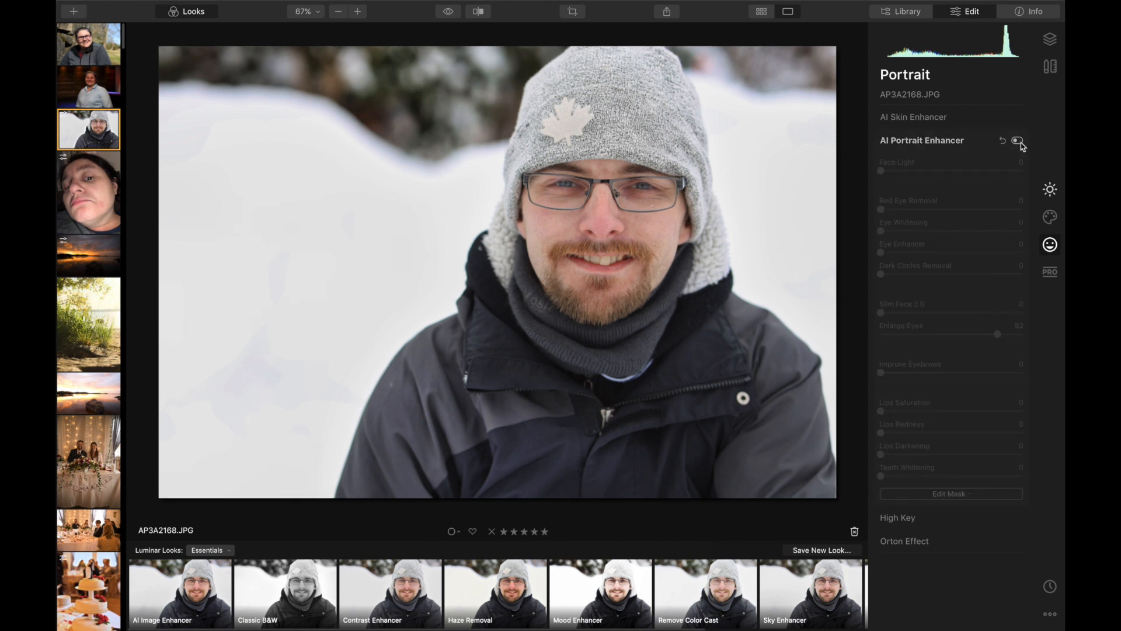
pyautogui.click(1018, 141)
pyautogui.click(1018, 141)
pyautogui.click(1018, 141)
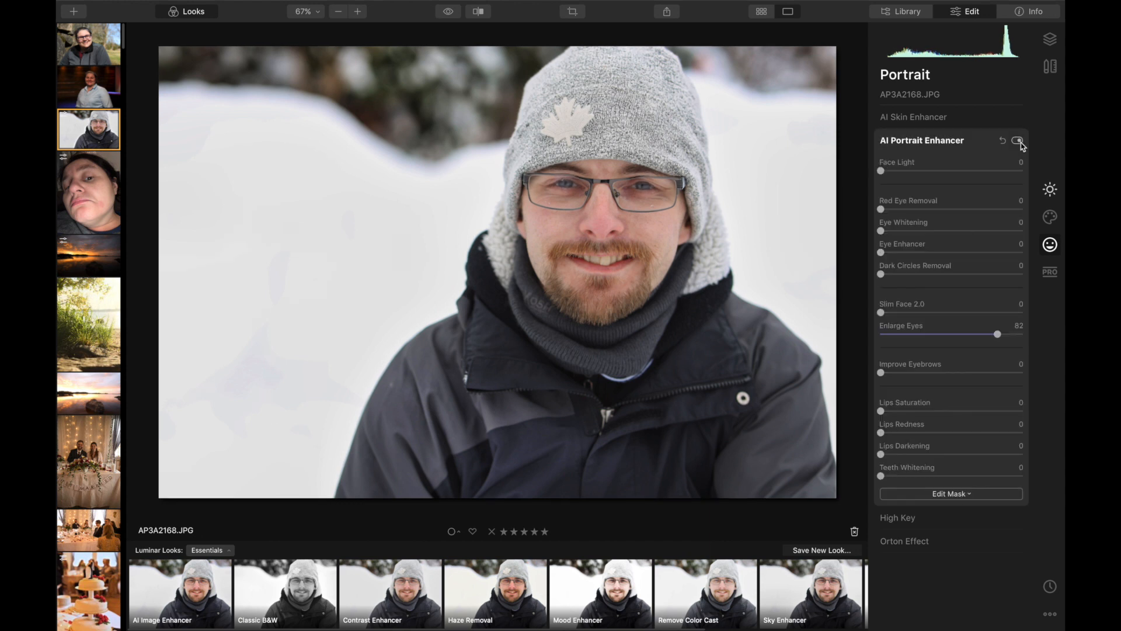
pyautogui.click(1018, 141)
pyautogui.click(1018, 142)
# - Set Improve Eyebrows to 65, Lips Saturation to 68 and Lips Redness to 86
pyautogui.click(933, 372)
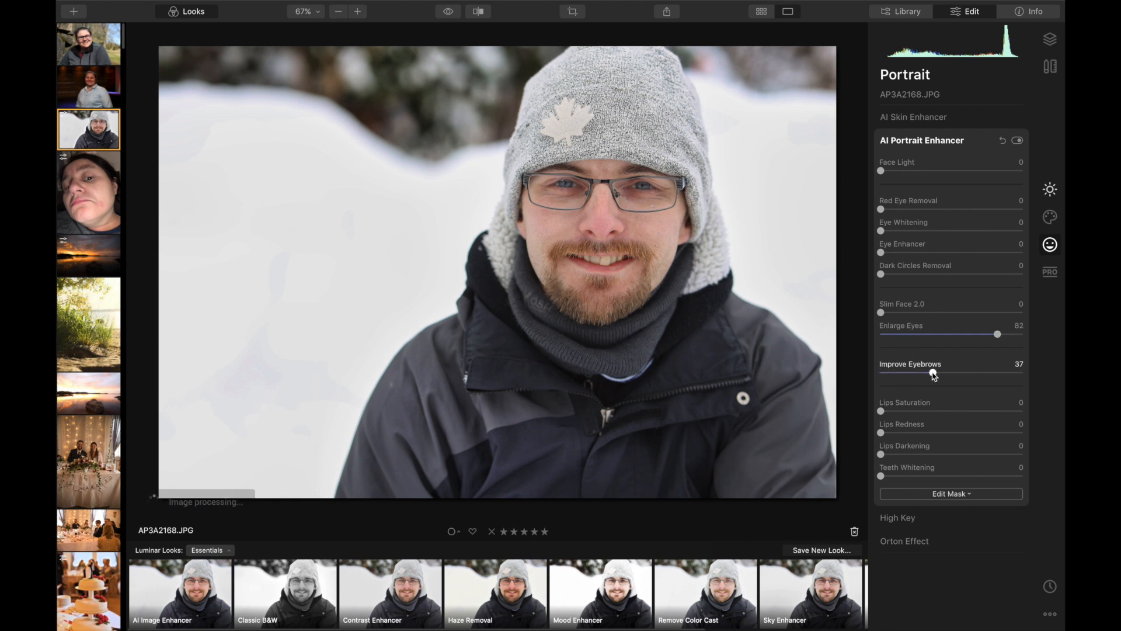
pyautogui.moveTo(933, 373); pyautogui.dragTo(974, 376)
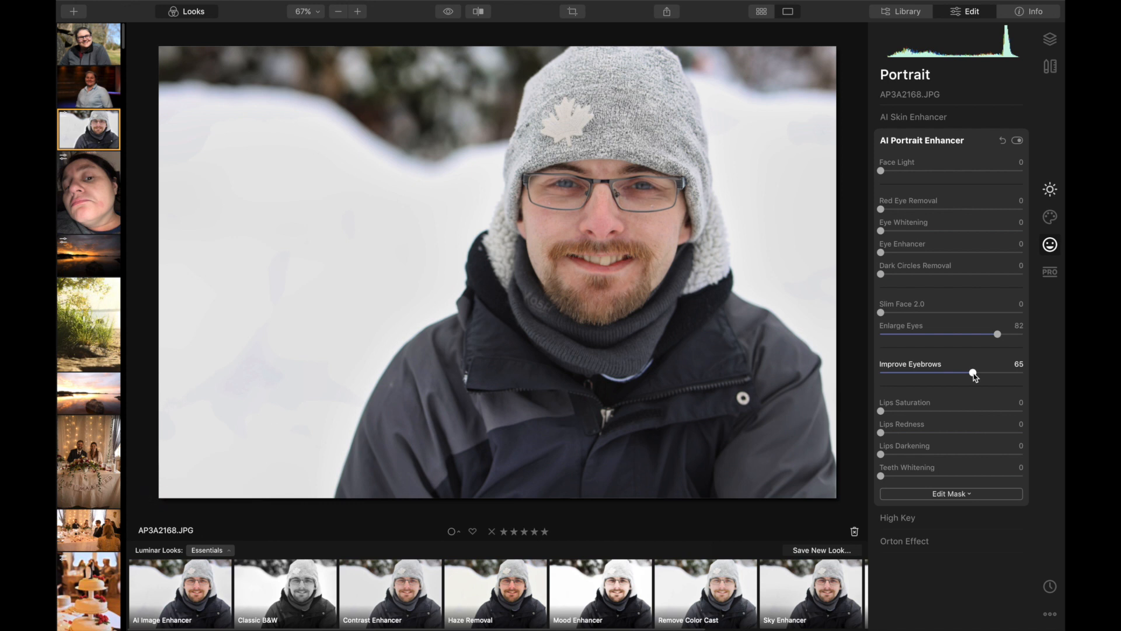
pyautogui.moveTo(883, 415); pyautogui.dragTo(986, 416)
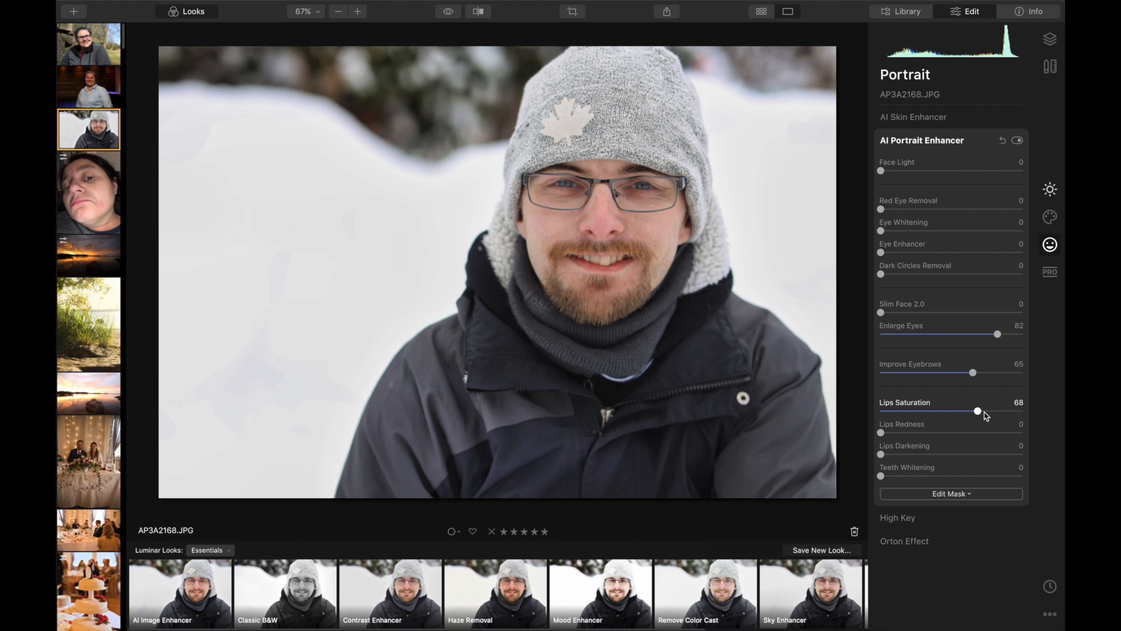
pyautogui.click(946, 434)
pyautogui.moveTo(947, 439); pyautogui.dragTo(1006, 438)
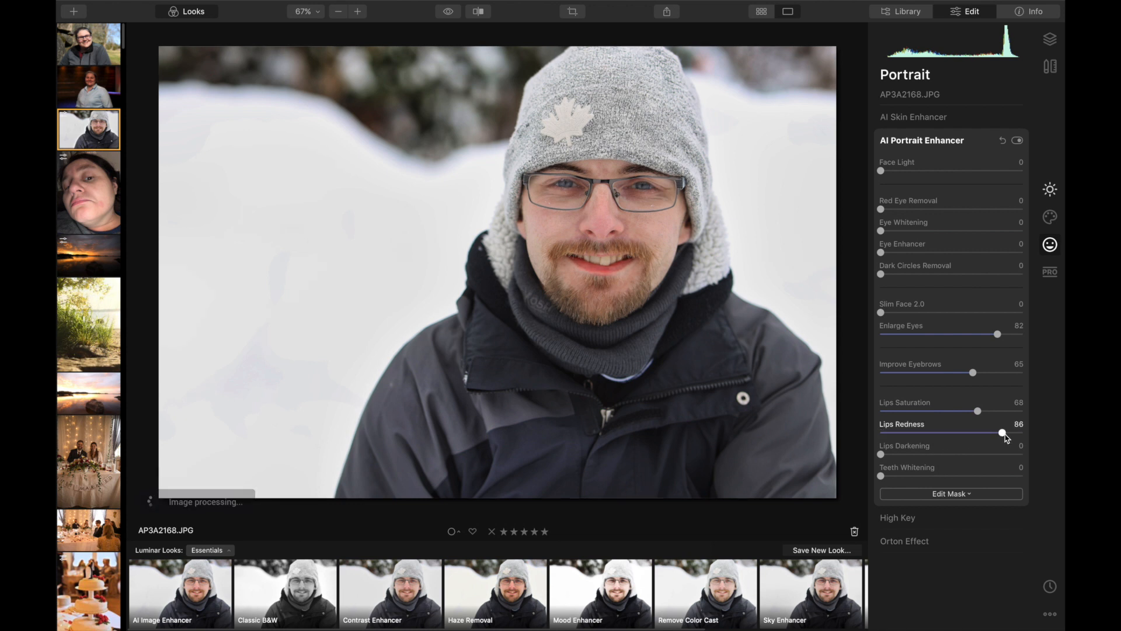
# - Set Teeth Whitening to 82, Eye Whitening to 42 and Slim Face 2.0 to 39
pyautogui.click(955, 475)
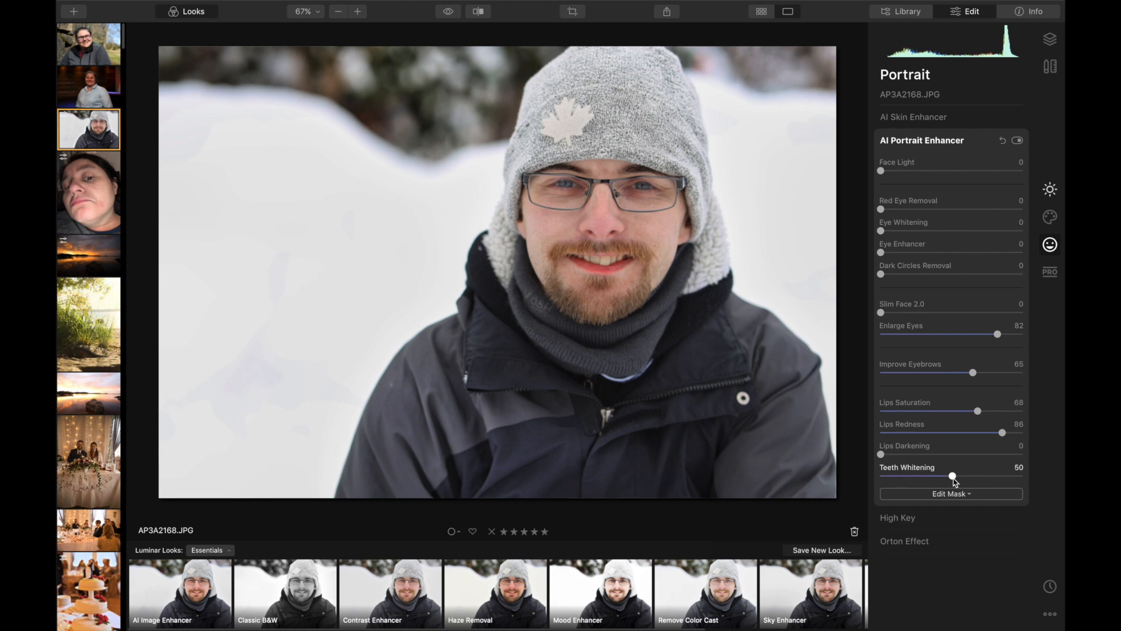
pyautogui.moveTo(956, 476); pyautogui.dragTo(997, 475)
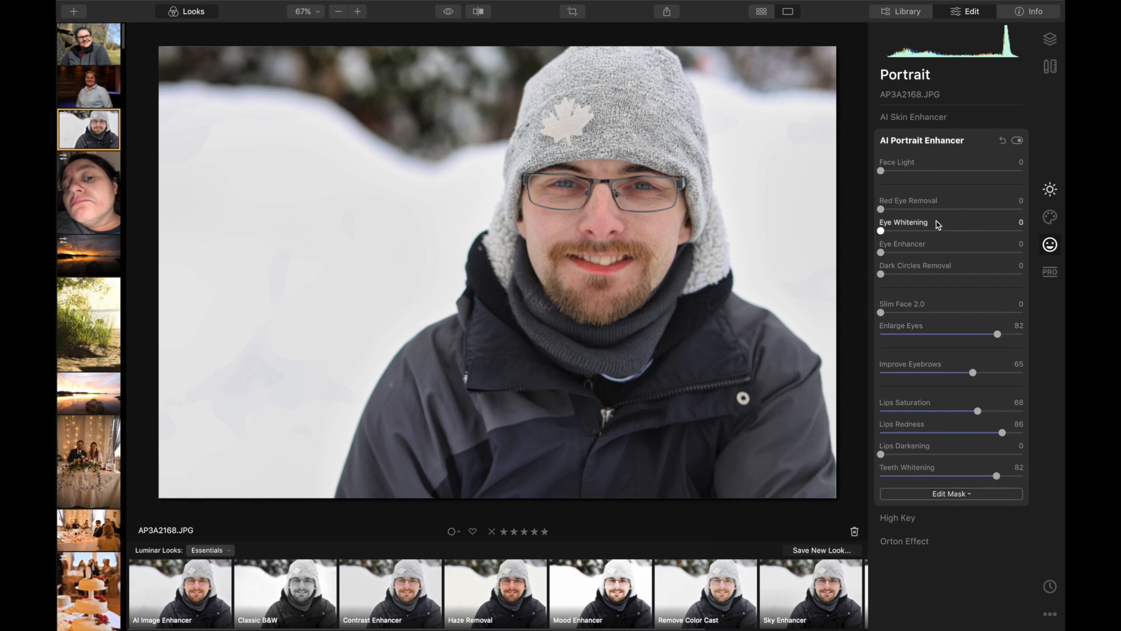
pyautogui.moveTo(917, 231); pyautogui.dragTo(940, 231)
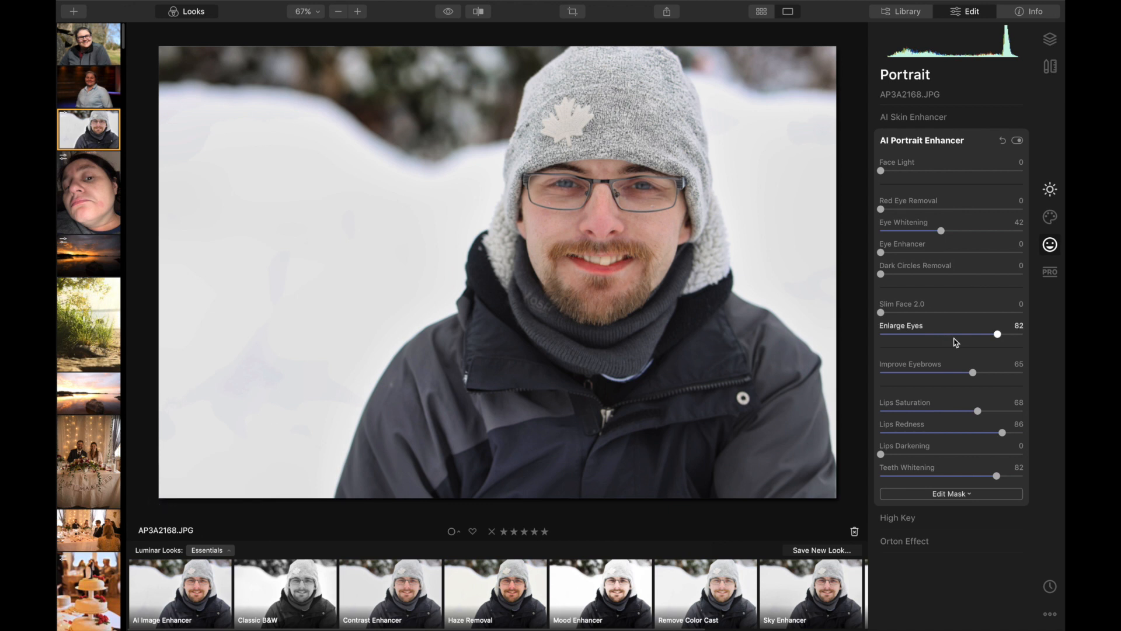
pyautogui.moveTo(925, 313); pyautogui.dragTo(936, 313)
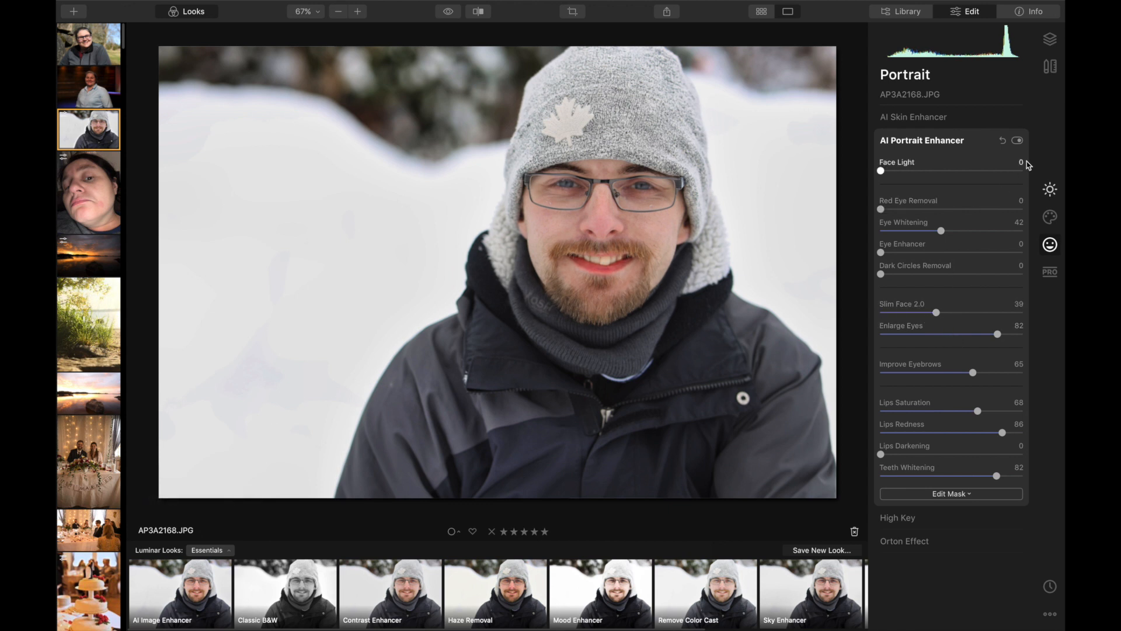
# - Compare the portrait with all AI Portrait Enhancer adjustments switched off and on
pyautogui.click(1017, 142)
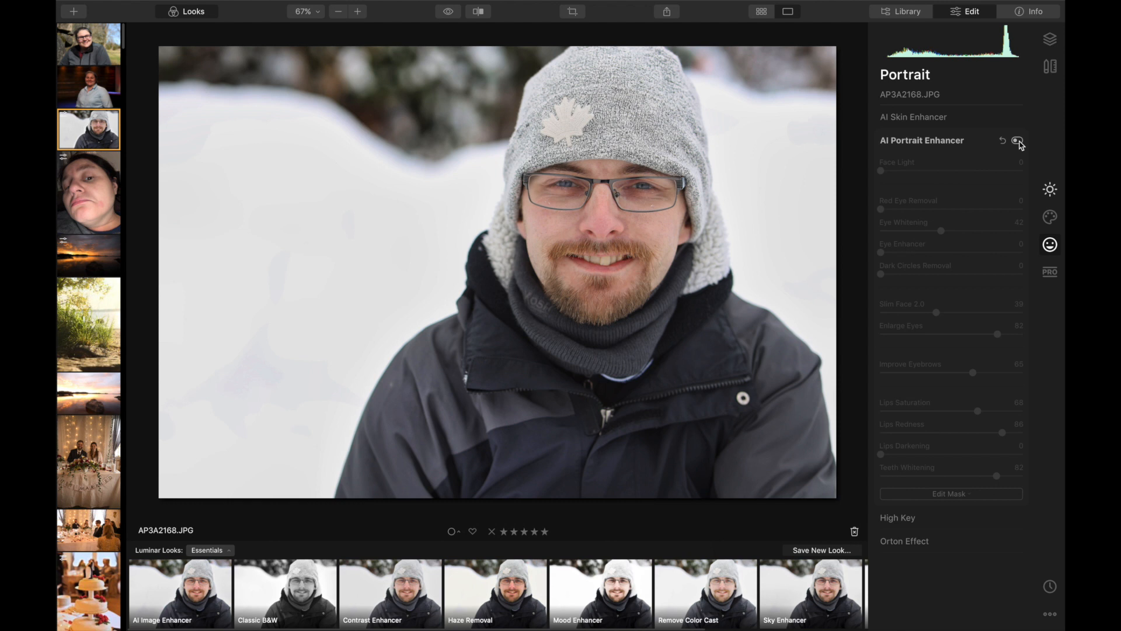
pyautogui.click(1019, 142)
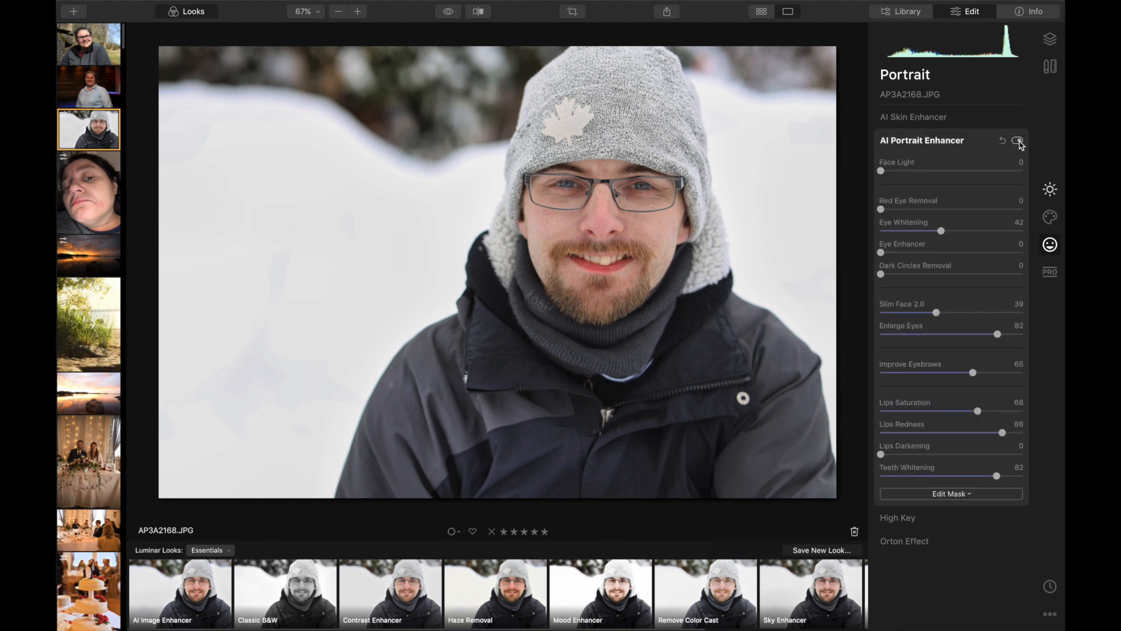
pyautogui.click(1019, 142)
pyautogui.click(1018, 142)
pyautogui.click(1019, 142)
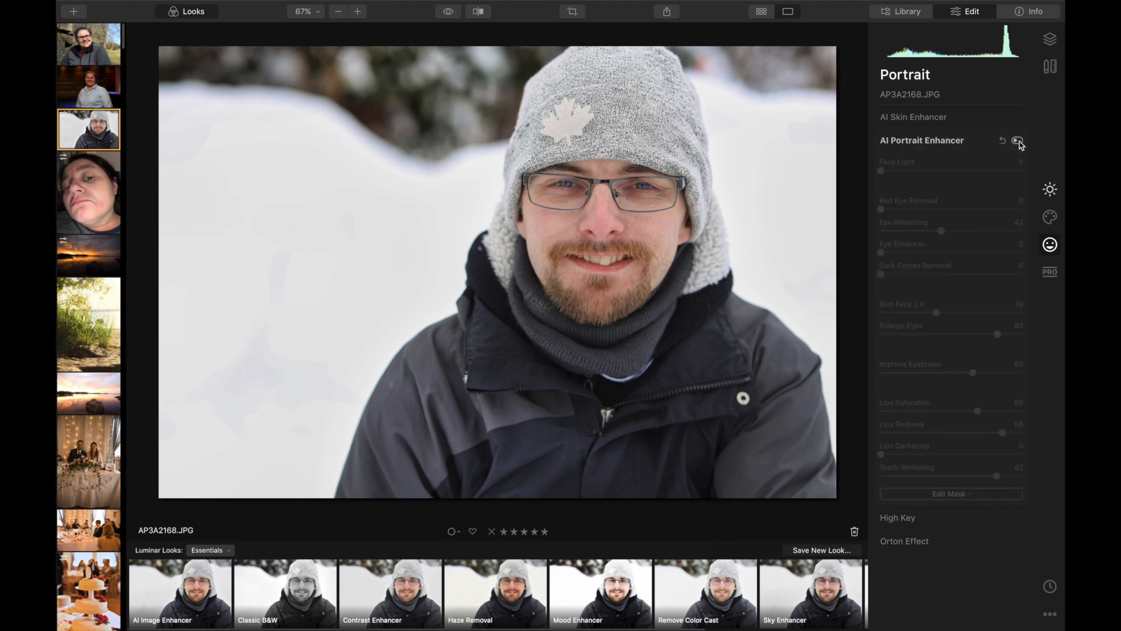
pyautogui.click(1018, 142)
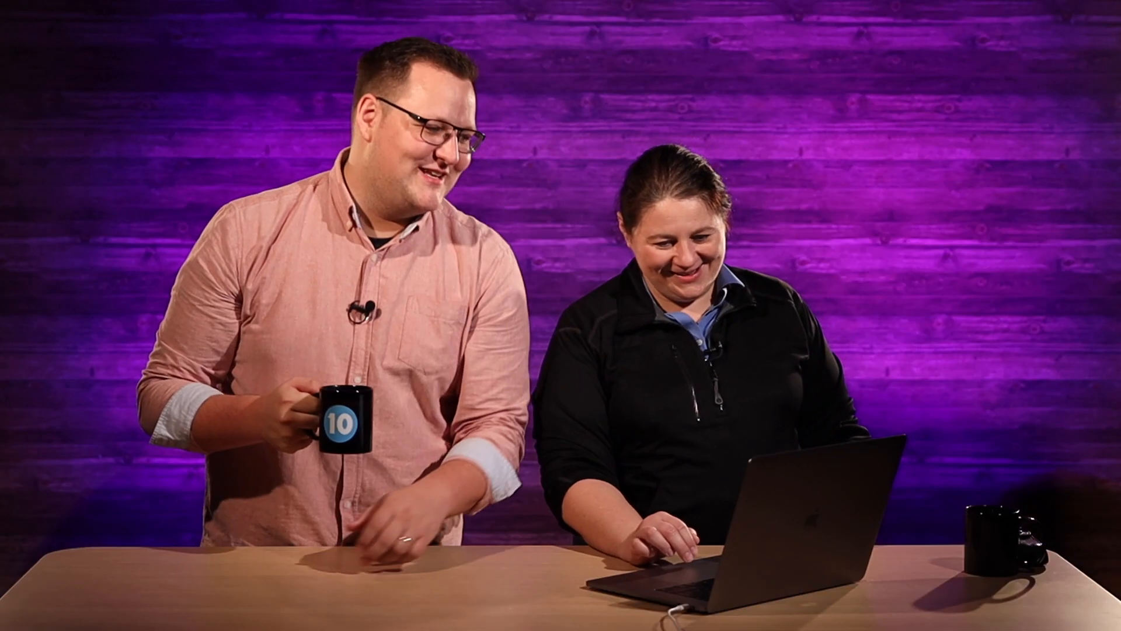
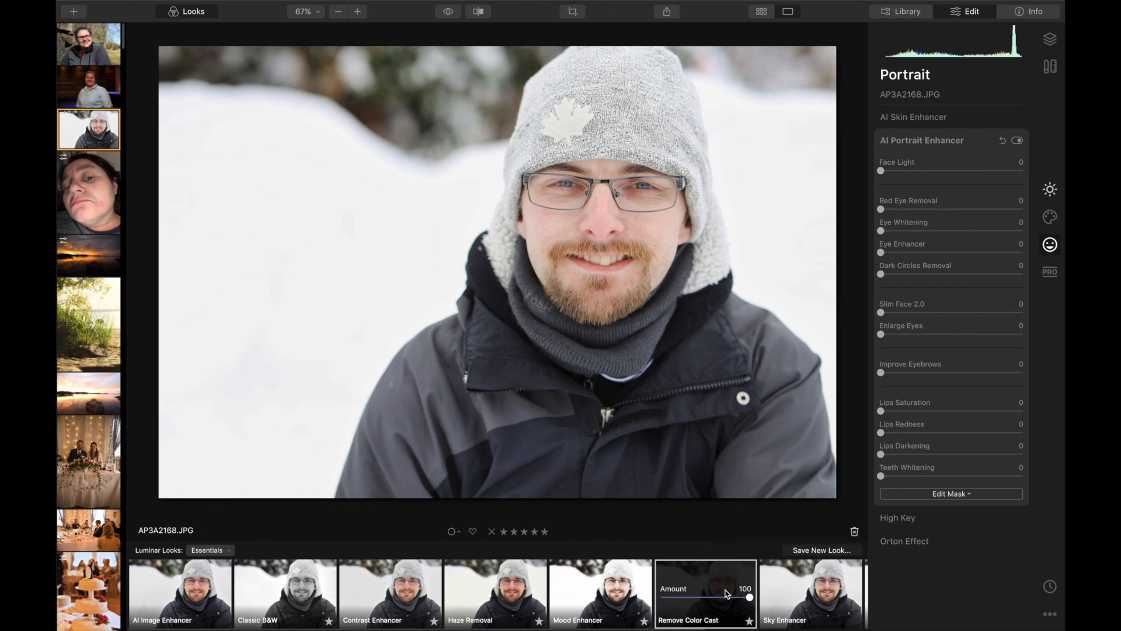
# - Try the Sky Enhancer, Soft & Airy and Super Sharp looks on the snowy portrait
pyautogui.click(825, 610)
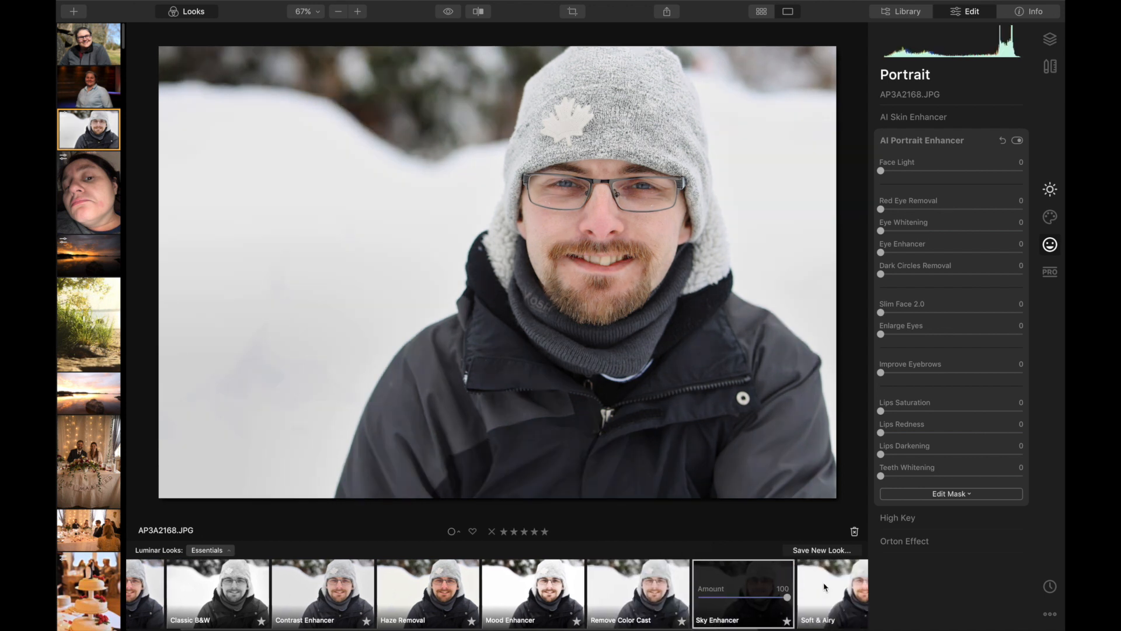
pyautogui.click(824, 587)
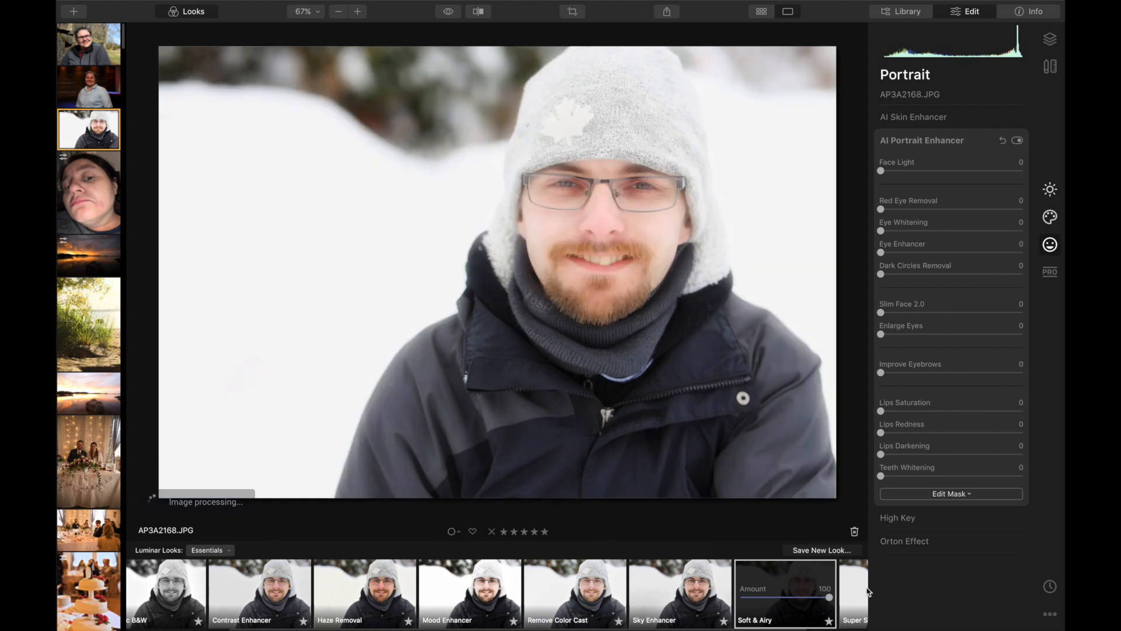
pyautogui.click(853, 591)
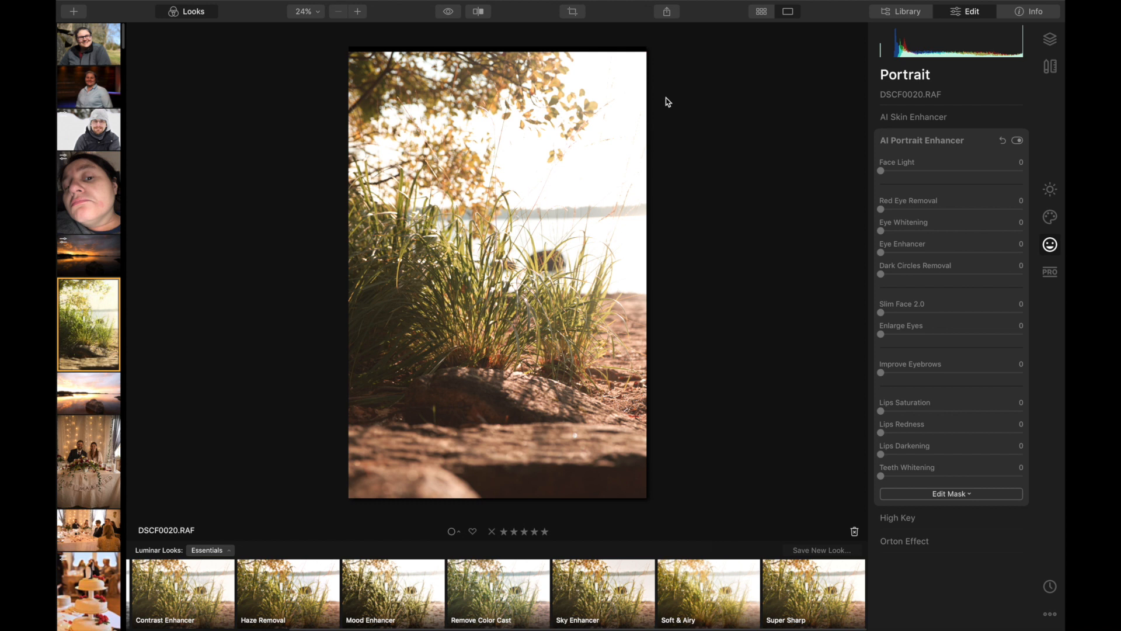
# - Adjust the lakeside grass photo's light with Exposure -2.52, Highlights -26 and Shadows 58
pyautogui.click(1054, 196)
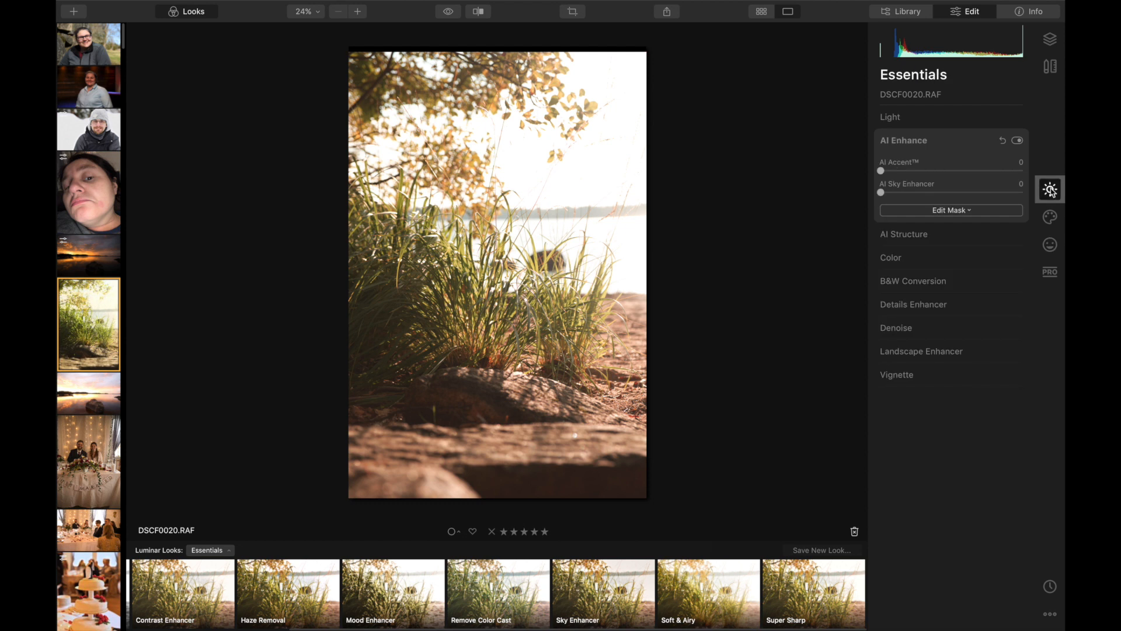
pyautogui.click(951, 119)
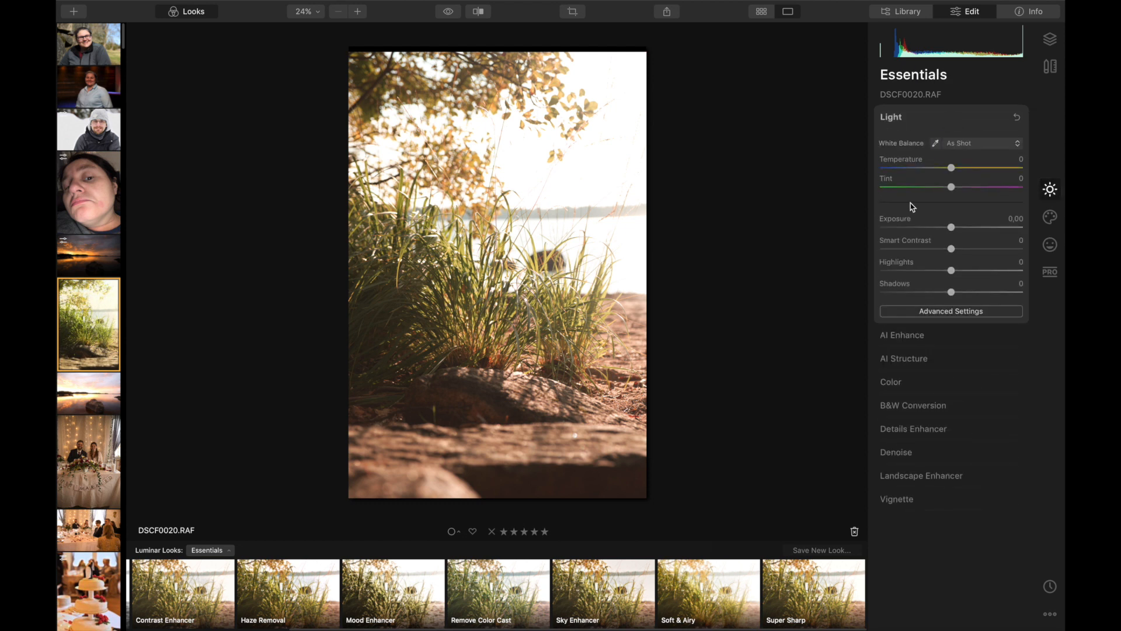
pyautogui.moveTo(951, 227); pyautogui.dragTo(915, 231)
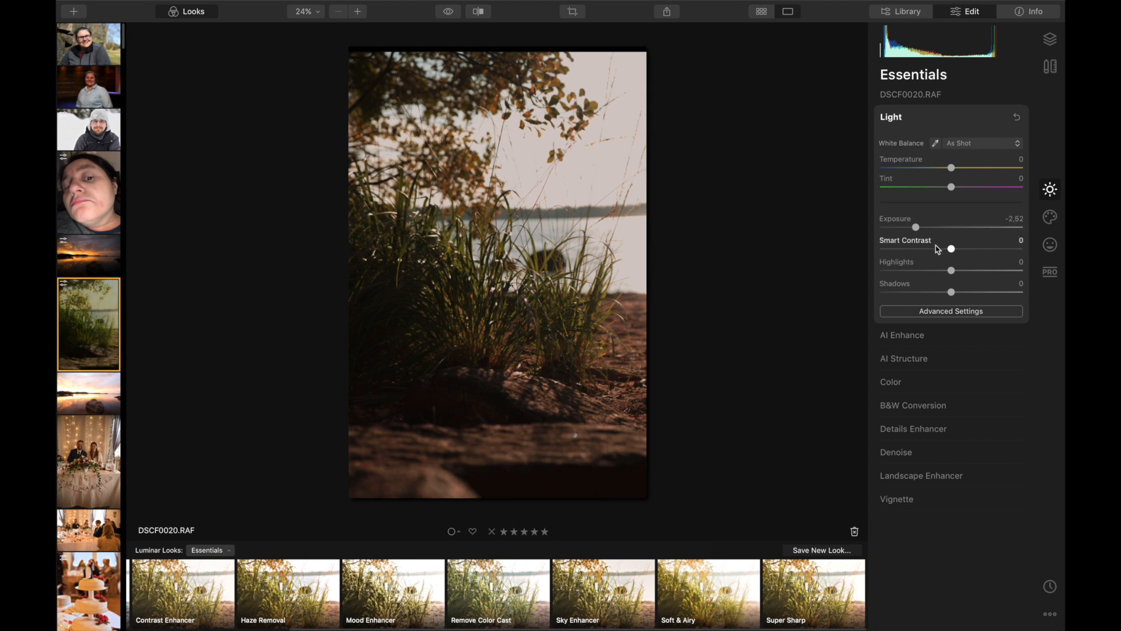
pyautogui.moveTo(951, 270); pyautogui.dragTo(994, 293)
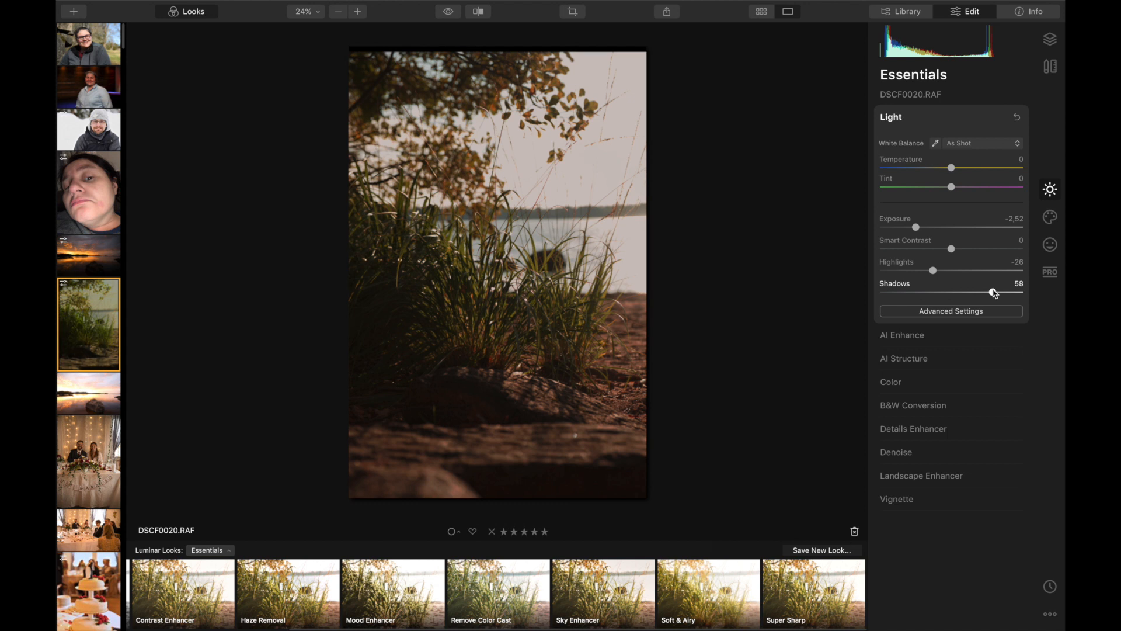
# - Set Landscape Enhancer Dehaze to 44, Golden Hour to 24 and Foliage Enhancer to 52, and set Details Enhancer Sharpen to 19
pyautogui.click(926, 453)
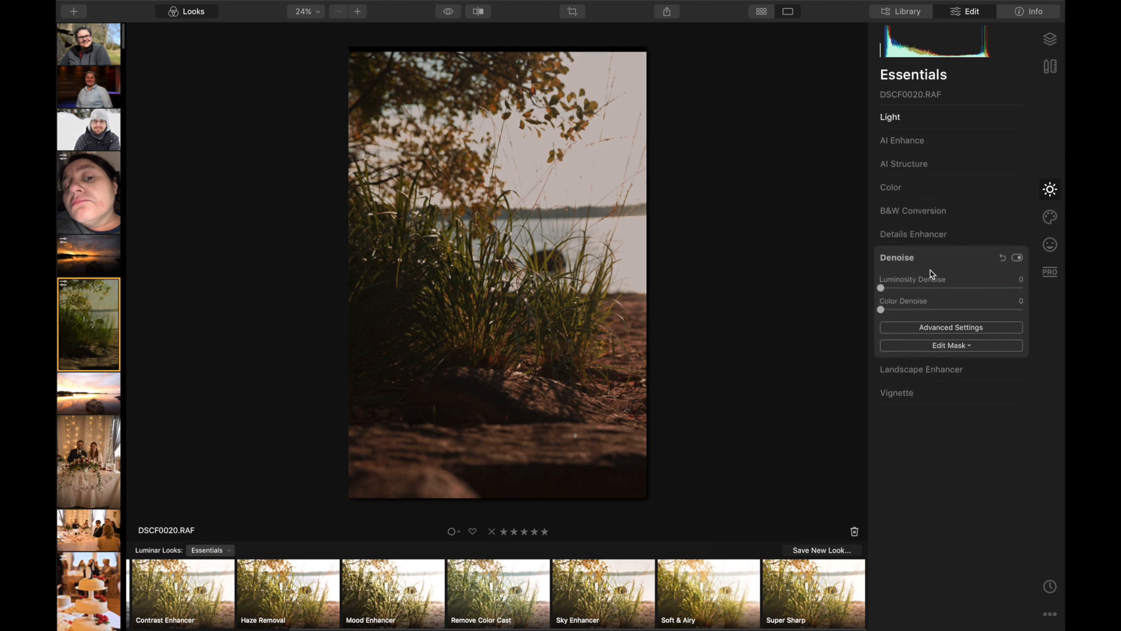
pyautogui.click(941, 377)
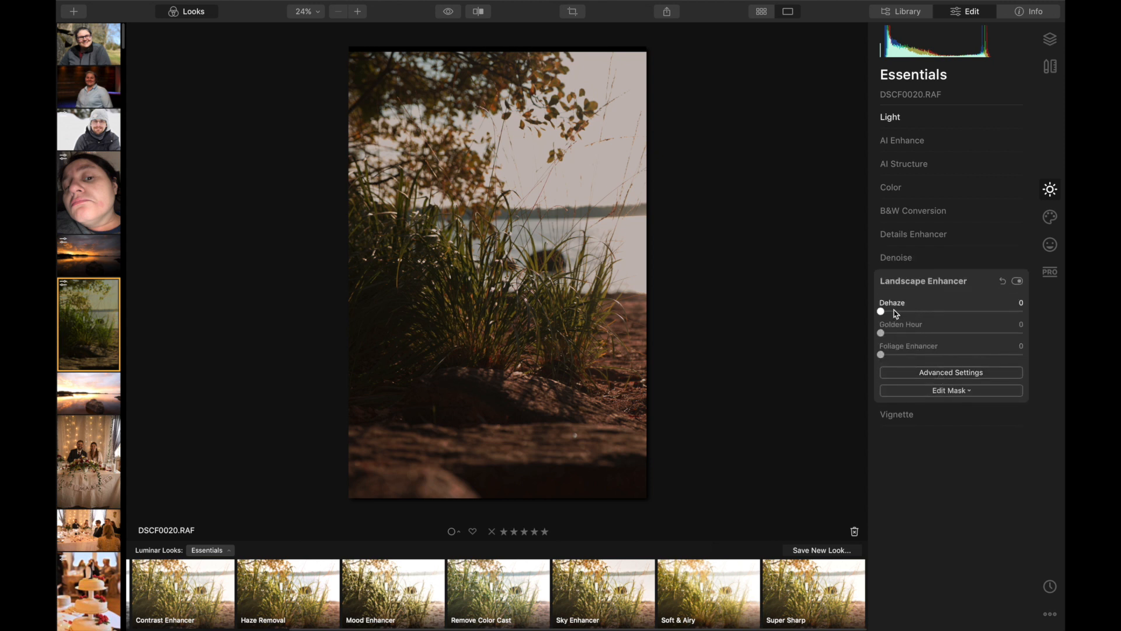
pyautogui.moveTo(885, 316); pyautogui.dragTo(951, 322)
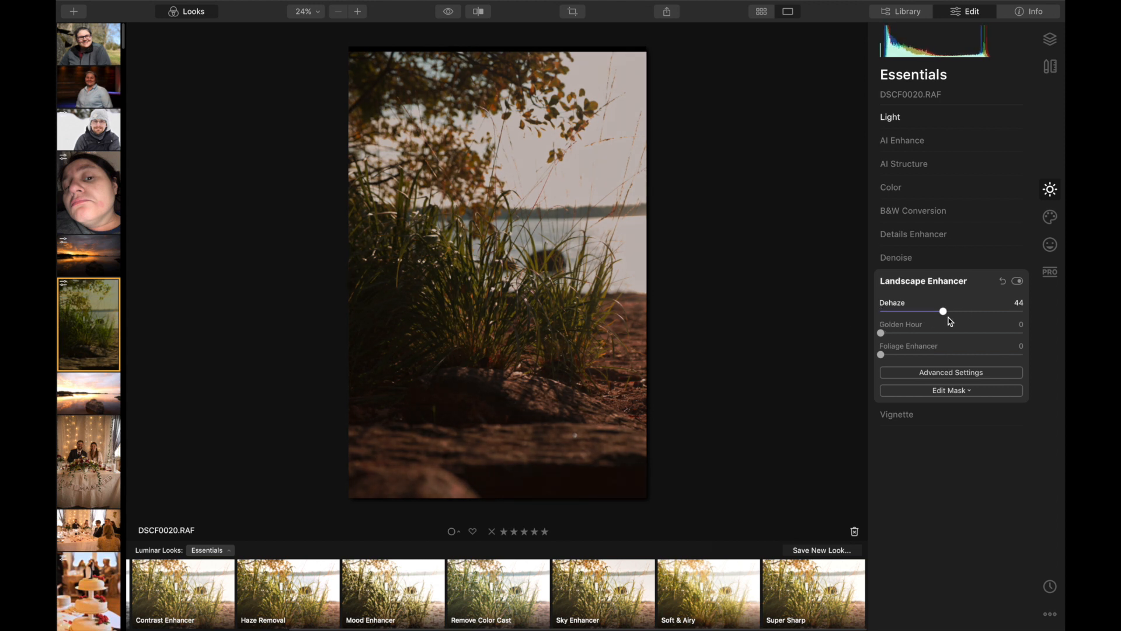
pyautogui.moveTo(880, 335); pyautogui.dragTo(957, 347)
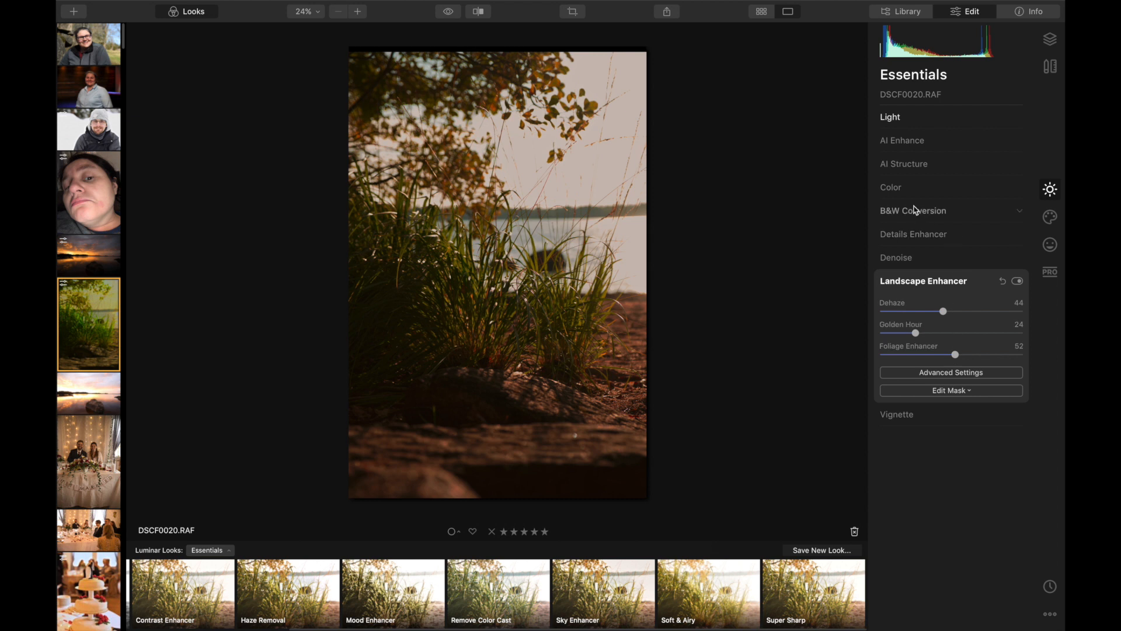
pyautogui.click(929, 234)
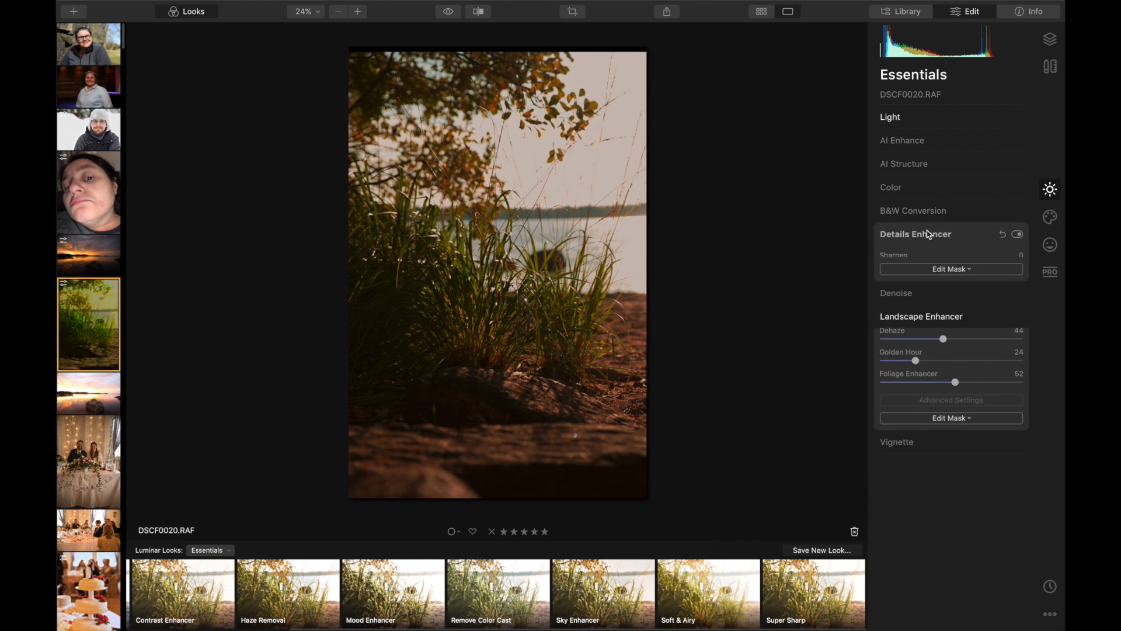
pyautogui.moveTo(882, 329); pyautogui.dragTo(907, 329)
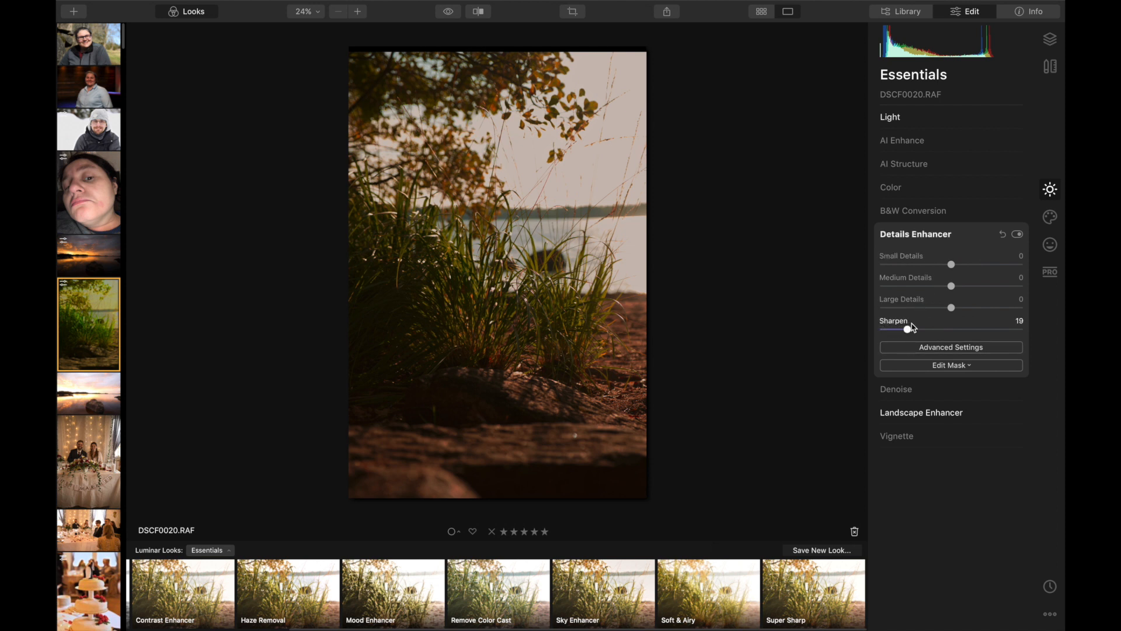
# - In the advanced Color settings, set the yellow tones to Luminance 70, Saturation 40 and Hue 61
pyautogui.click(933, 189)
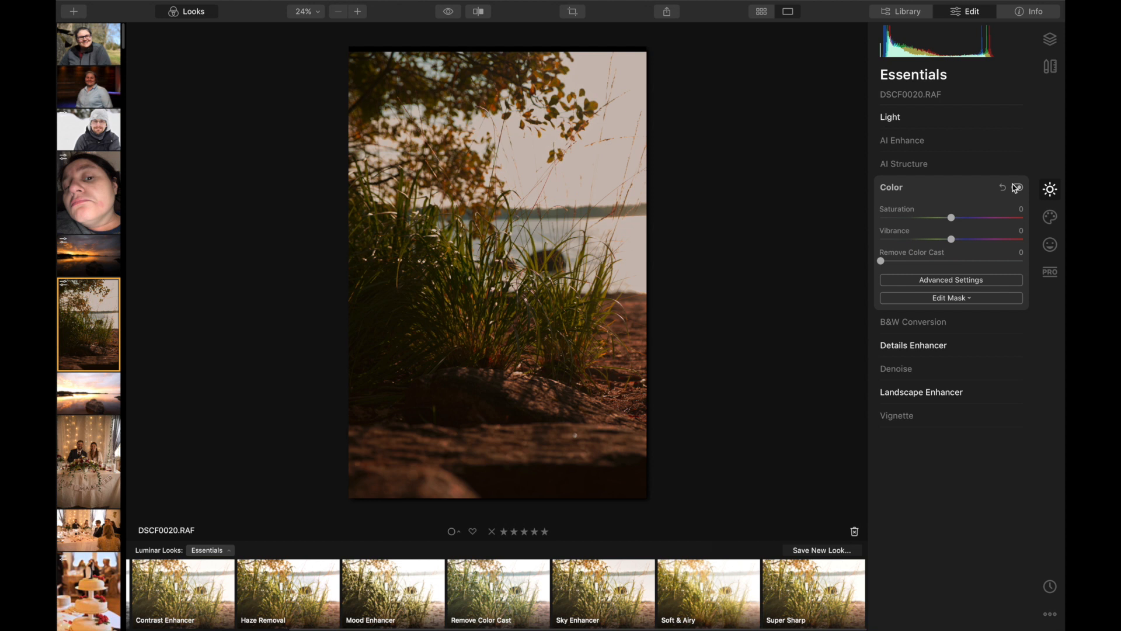
pyautogui.click(960, 283)
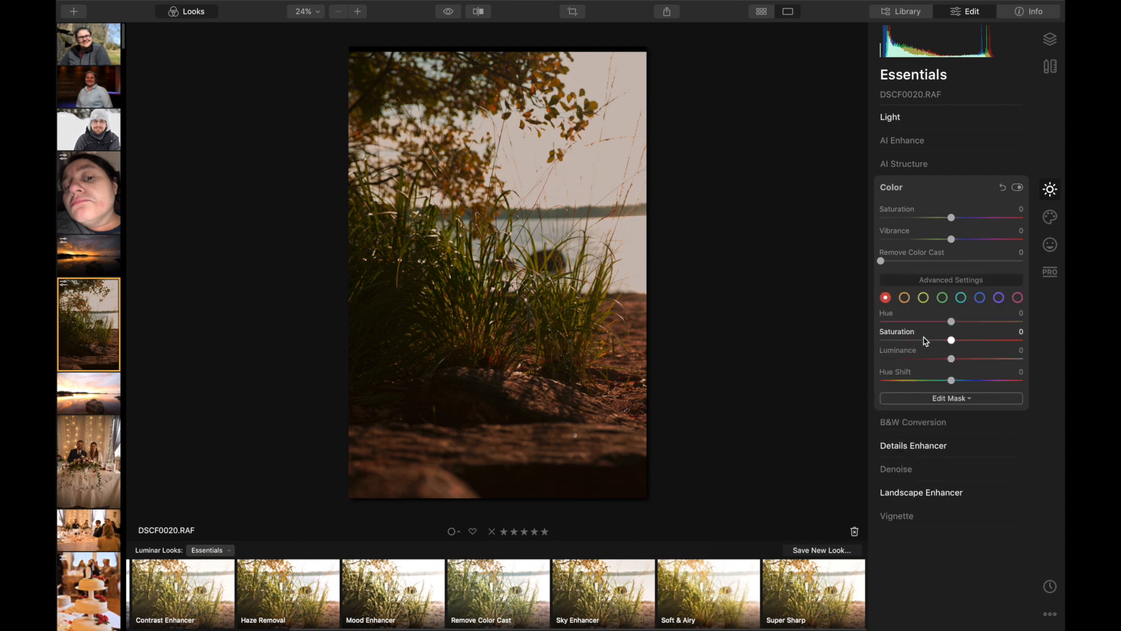
pyautogui.click(943, 298)
pyautogui.click(926, 301)
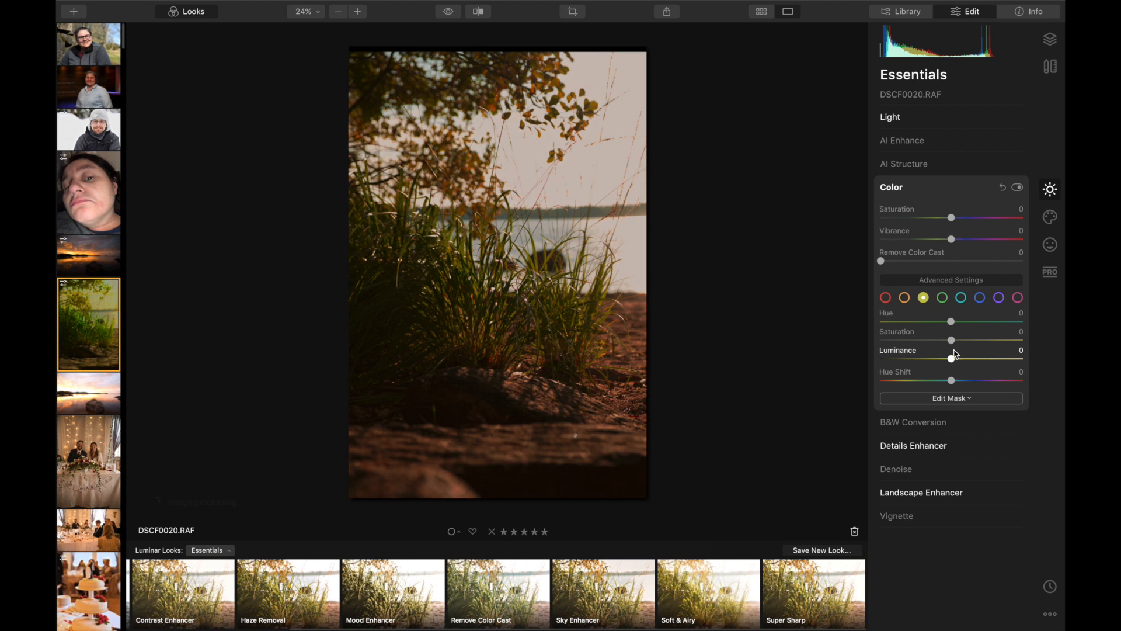
pyautogui.moveTo(951, 363); pyautogui.dragTo(980, 342)
pyautogui.moveTo(966, 321); pyautogui.dragTo(998, 314)
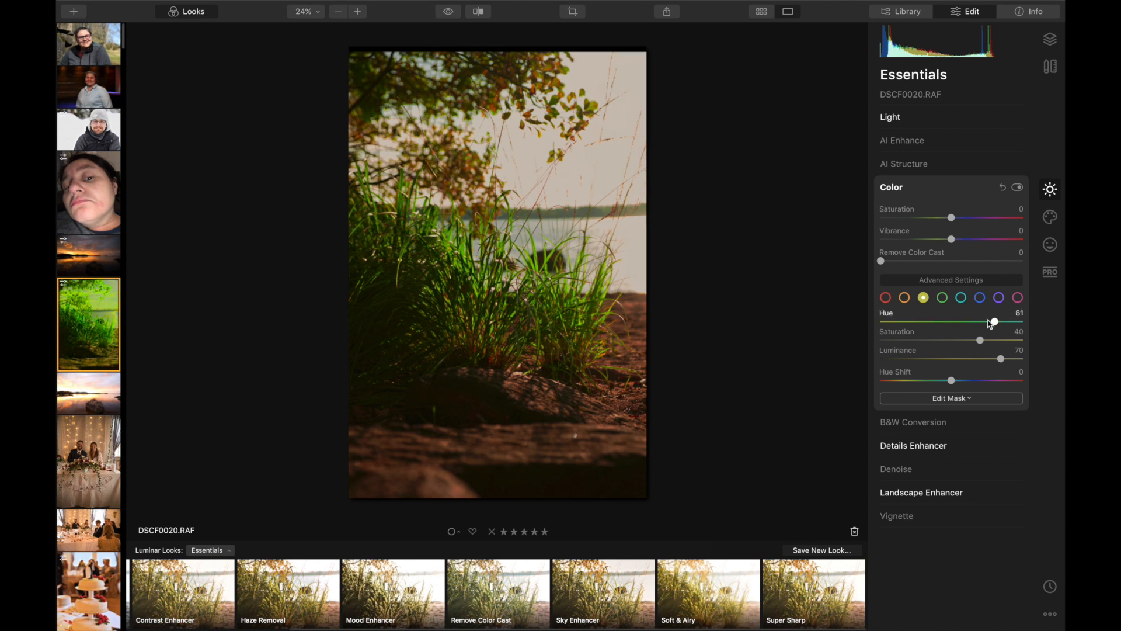
# - Set the green tones' Hue to 60 and raise the Hue of the orange tones
pyautogui.moveTo(996, 328); pyautogui.dragTo(983, 330)
pyautogui.click(905, 297)
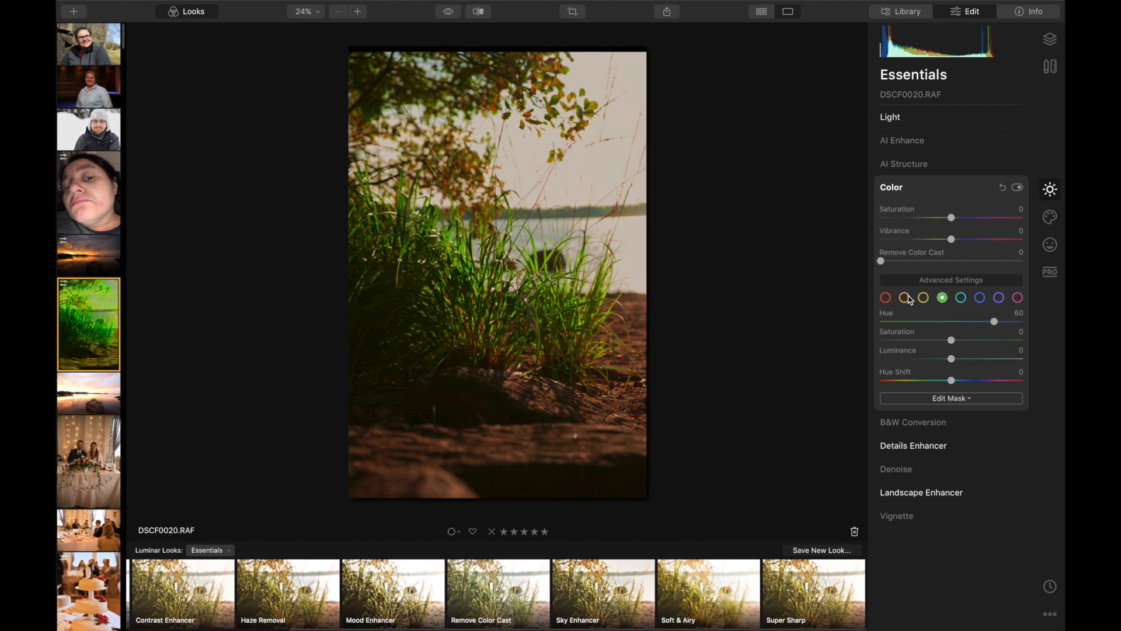
pyautogui.moveTo(961, 324); pyautogui.dragTo(1029, 354)
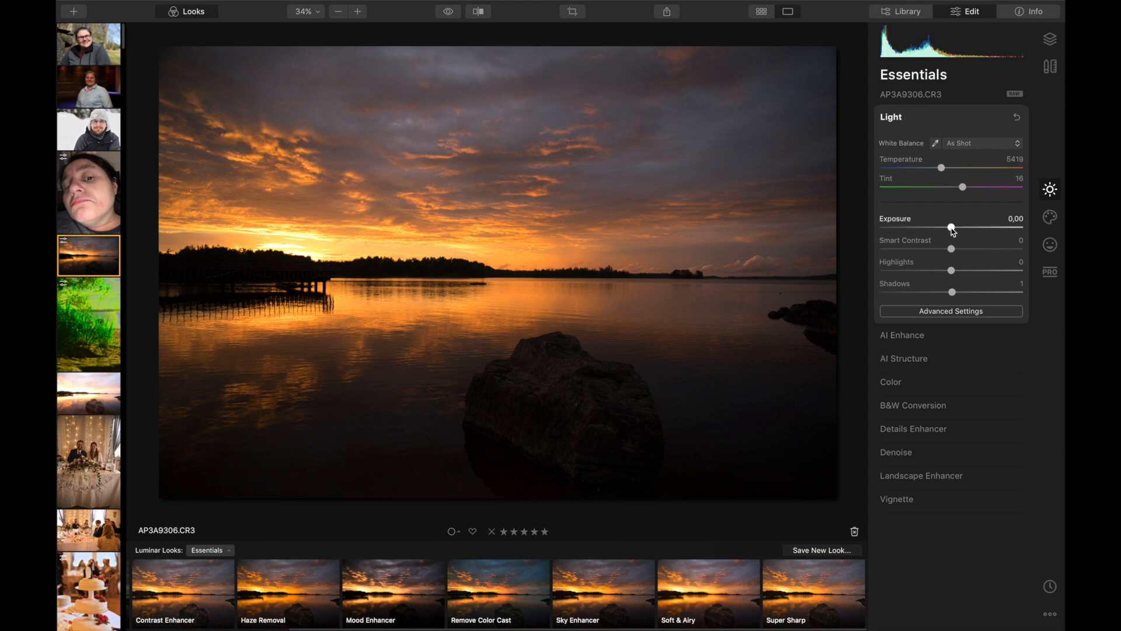
# - Adjust the sunset lake photo's light with Exposure 0.10, Smart Contrast 15 and Shadows 100
pyautogui.moveTo(952, 227); pyautogui.dragTo(962, 227)
pyautogui.moveTo(953, 292); pyautogui.dragTo(997, 292)
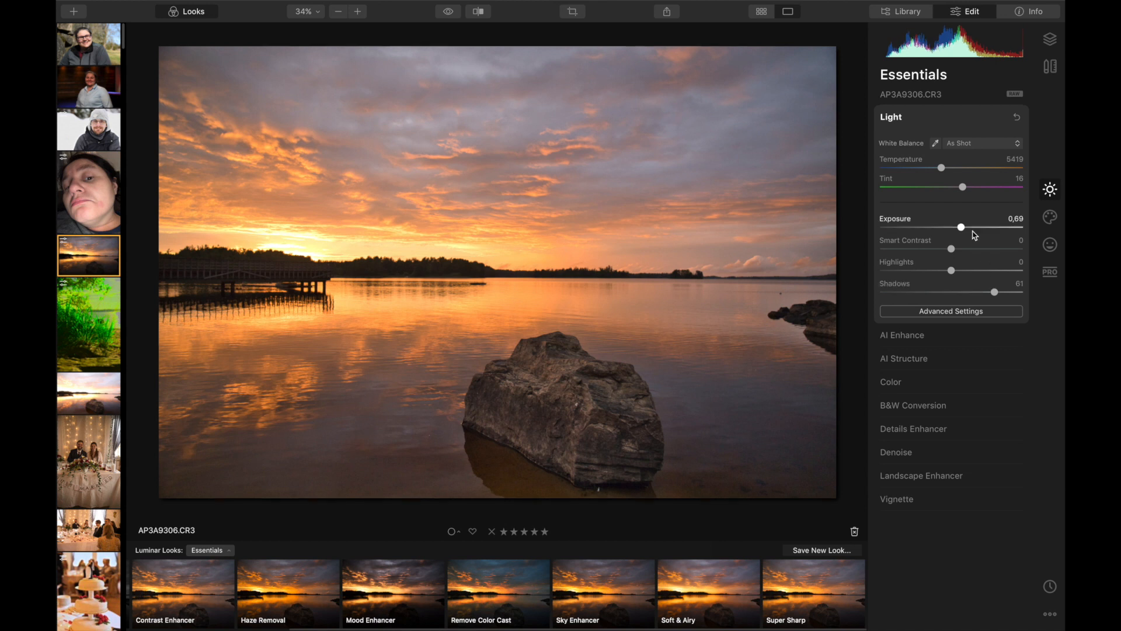
pyautogui.moveTo(964, 230)
pyautogui.mouseDown()
pyautogui.moveTo(937, 239)
pyautogui.moveTo(947, 236)
pyautogui.mouseUp()
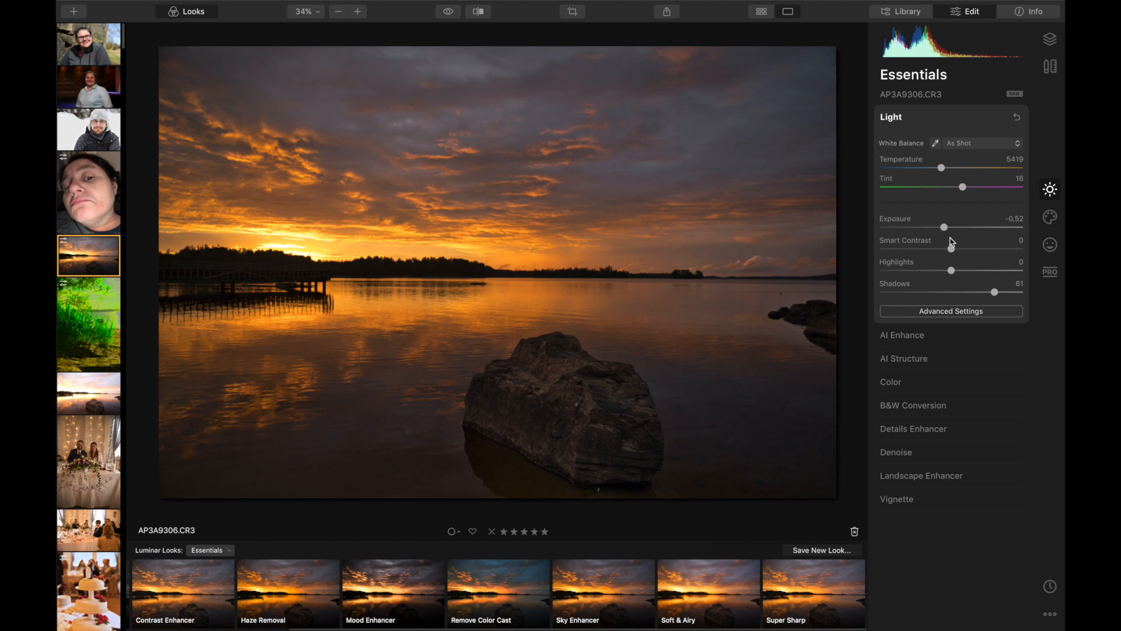
pyautogui.moveTo(995, 293); pyautogui.dragTo(1023, 295)
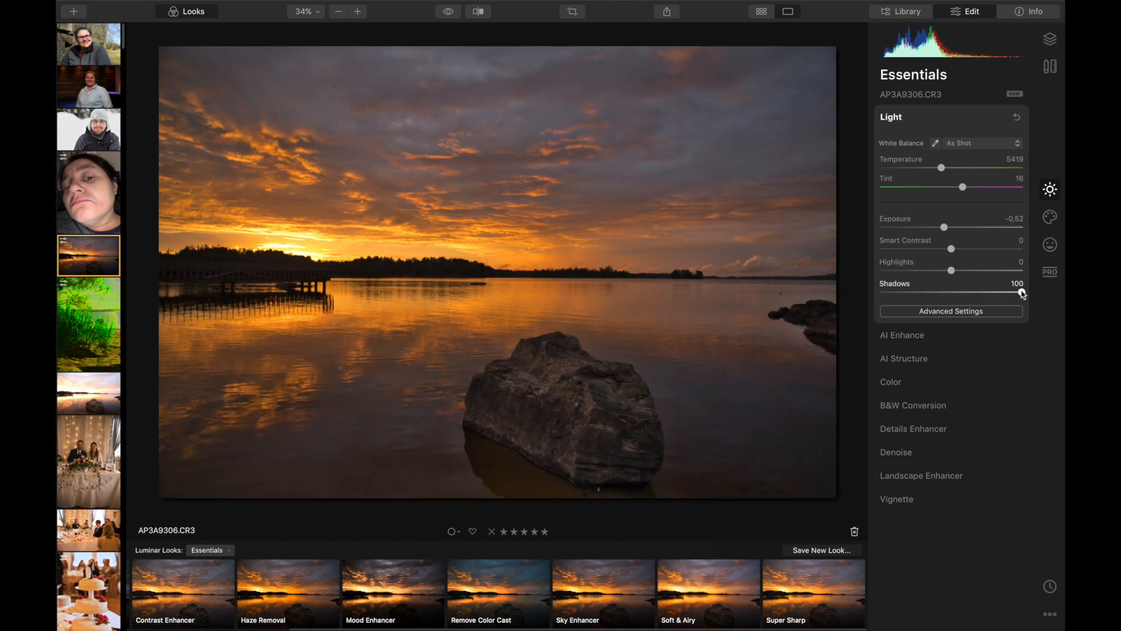
pyautogui.moveTo(952, 254); pyautogui.dragTo(953, 231)
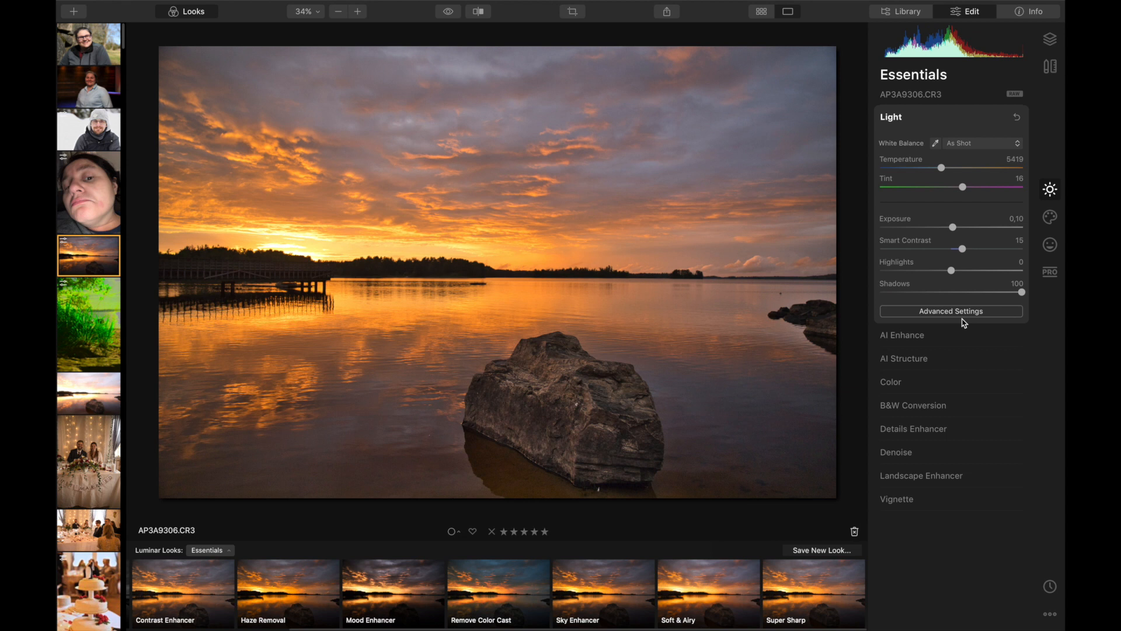
# - Set Landscape Enhancer Dehaze to 45 on the sunset photo and try out the Golden Hour effect
pyautogui.click(936, 477)
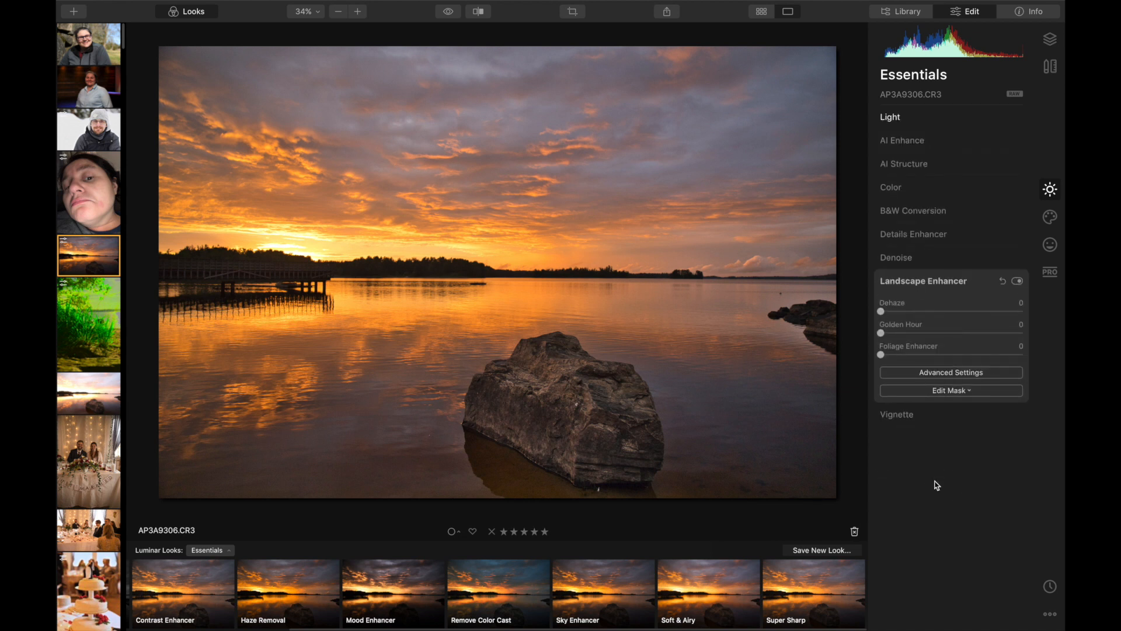
pyautogui.moveTo(881, 311); pyautogui.dragTo(945, 311)
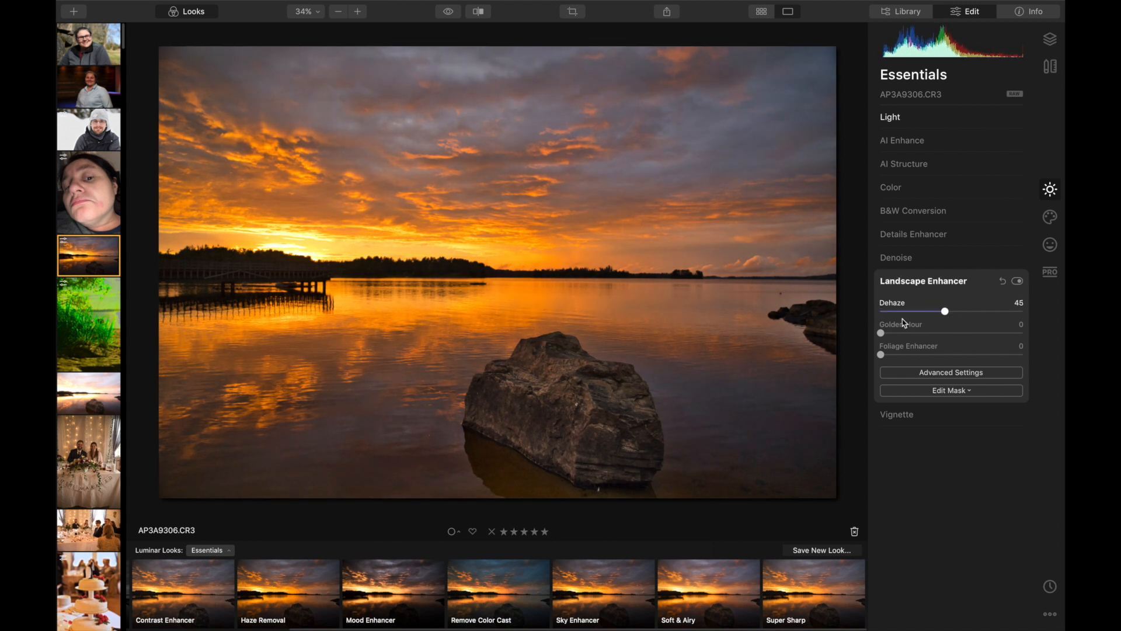
pyautogui.moveTo(880, 334)
pyautogui.mouseDown()
pyautogui.moveTo(940, 335)
pyautogui.moveTo(883, 346)
pyautogui.moveTo(979, 331)
pyautogui.moveTo(883, 348)
pyautogui.mouseUp()
# - Set the sunset's orange tones to Hue -51 and Luminance 30 in the advanced Color settings
pyautogui.click(896, 190)
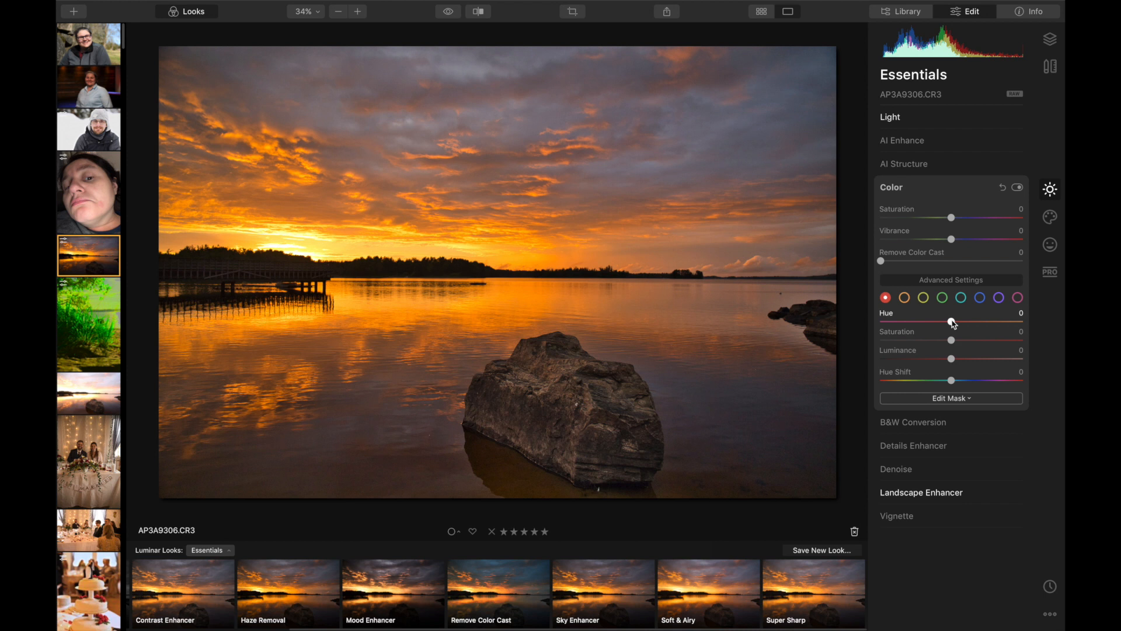
pyautogui.click(924, 298)
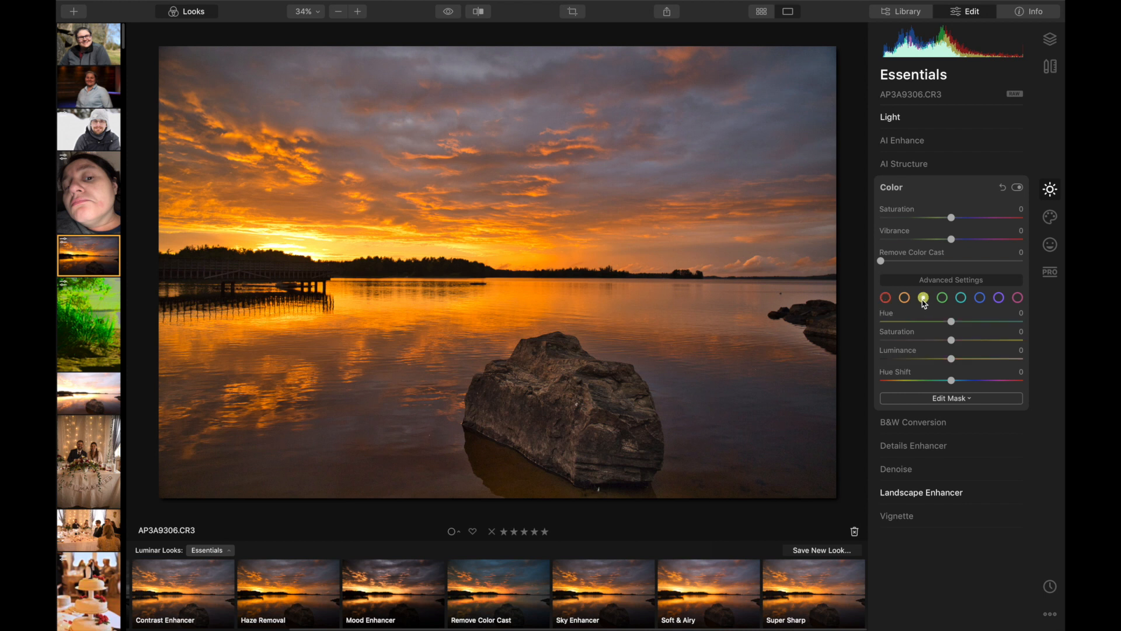
pyautogui.click(904, 298)
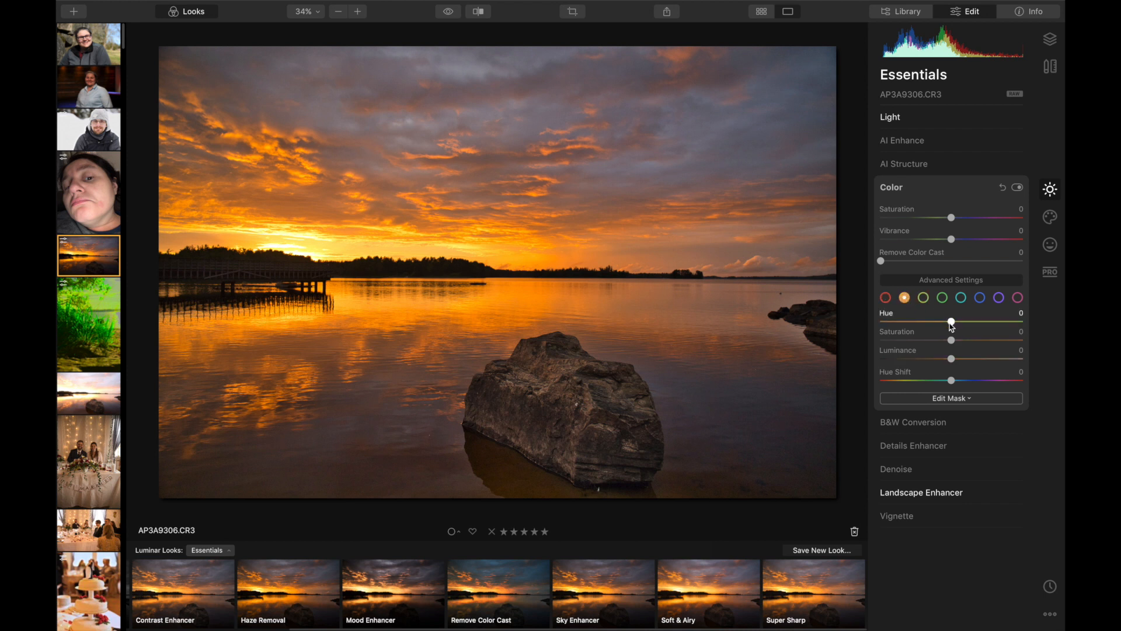
pyautogui.moveTo(952, 324); pyautogui.dragTo(915, 325)
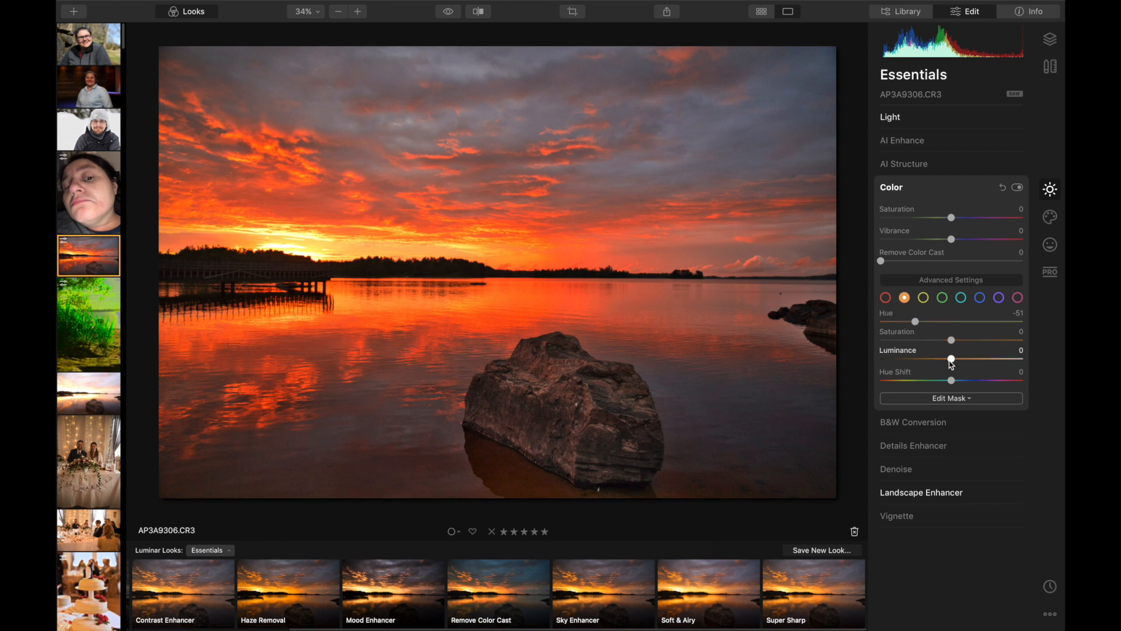
pyautogui.moveTo(954, 362)
pyautogui.mouseDown()
pyautogui.moveTo(1011, 361)
pyautogui.moveTo(926, 360)
pyautogui.moveTo(973, 365)
pyautogui.mouseUp()
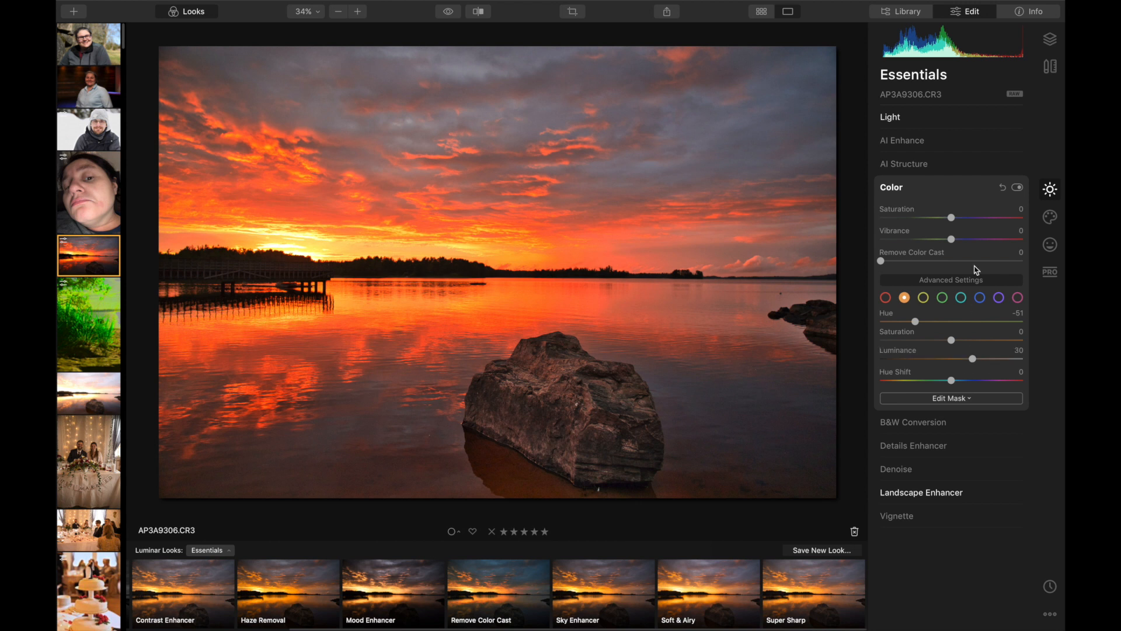
# - Set AI Structure Amount to 69 and Boost to 53, and set AI Accent to 36 and AI Sky Enhancer to 40
pyautogui.click(955, 166)
pyautogui.click(905, 216)
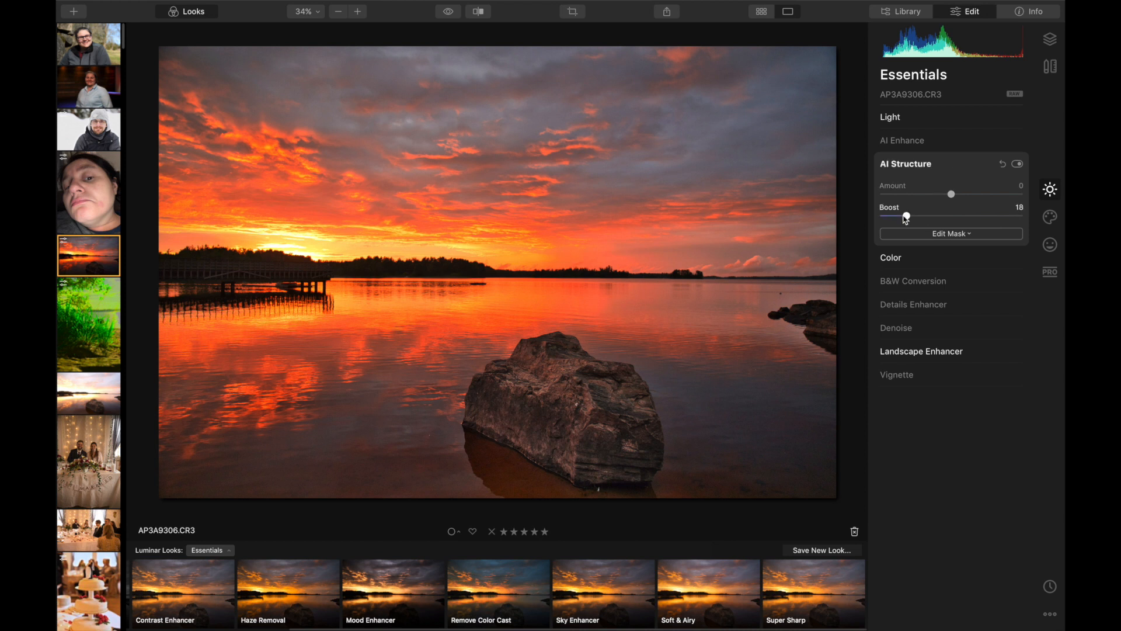
pyautogui.moveTo(906, 219); pyautogui.dragTo(1005, 200)
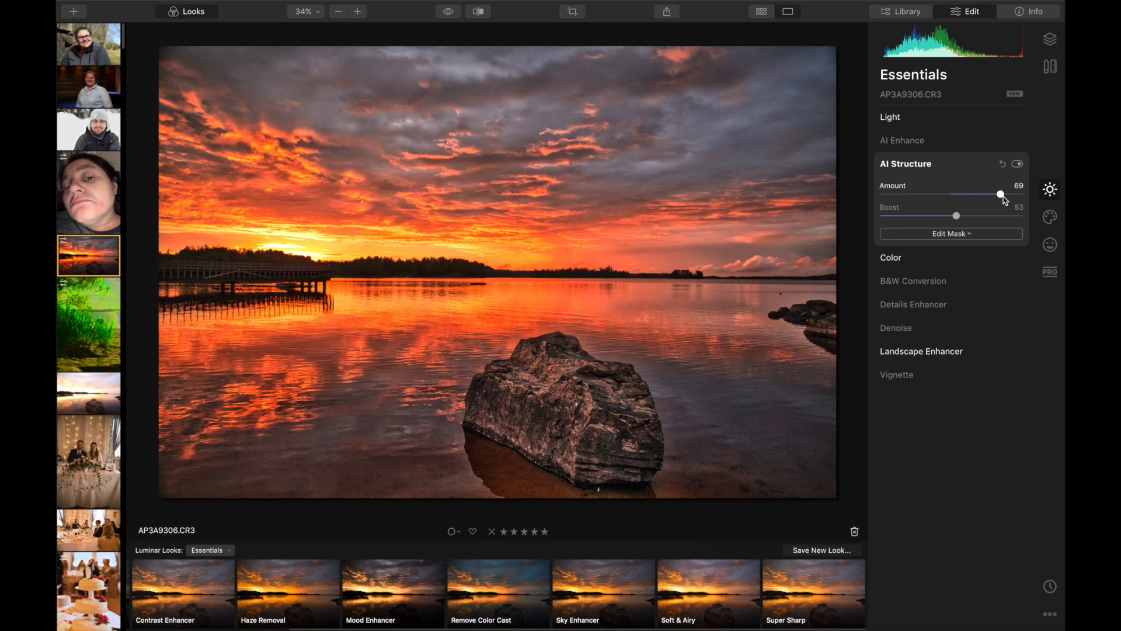
pyautogui.click(928, 141)
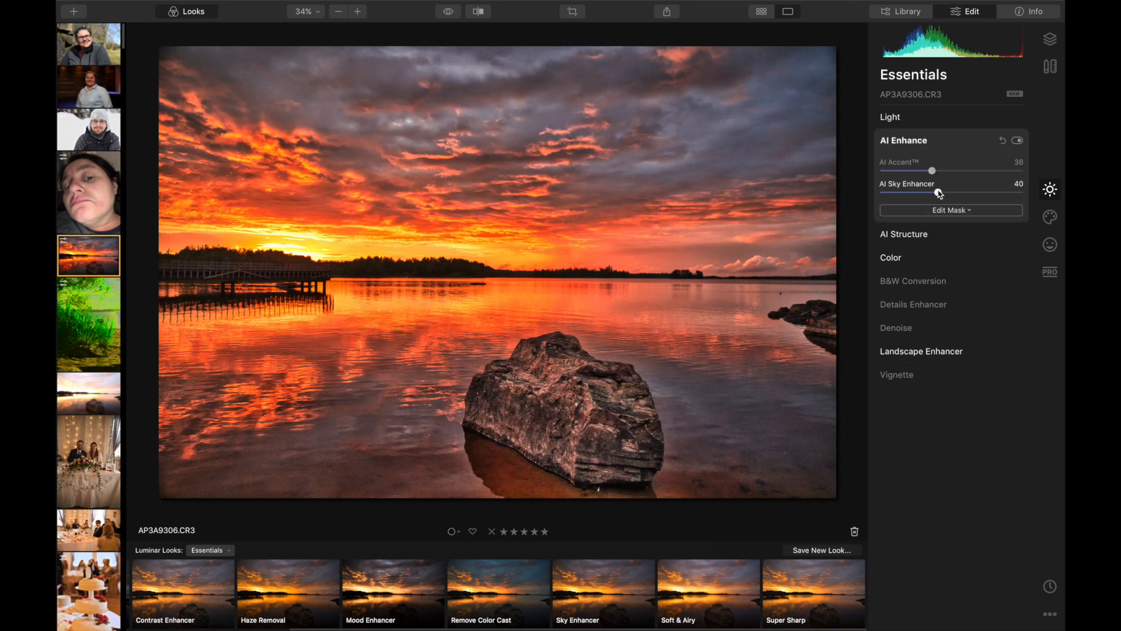
# - Compare the sunset photo before and after editing by sweeping the comparison divider across the image
pyautogui.click(505, 24)
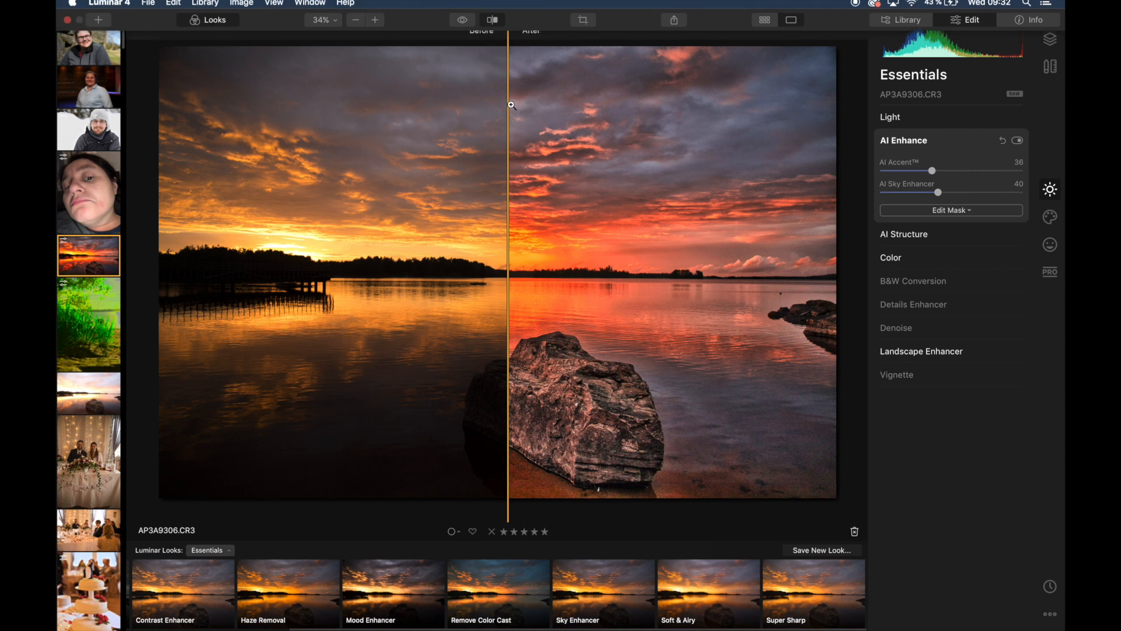
pyautogui.moveTo(511, 105); pyautogui.dragTo(181, 108)
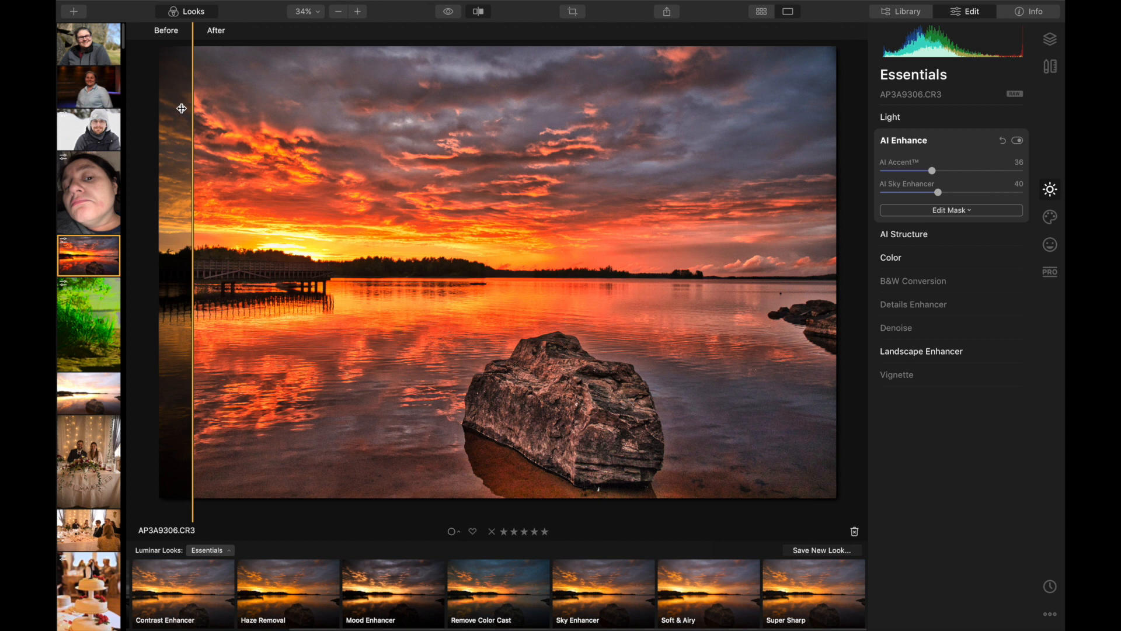
# - Move the before/after comparison divider across the edge of the sunset photo
pyautogui.moveTo(181, 108); pyautogui.dragTo(155, 67)
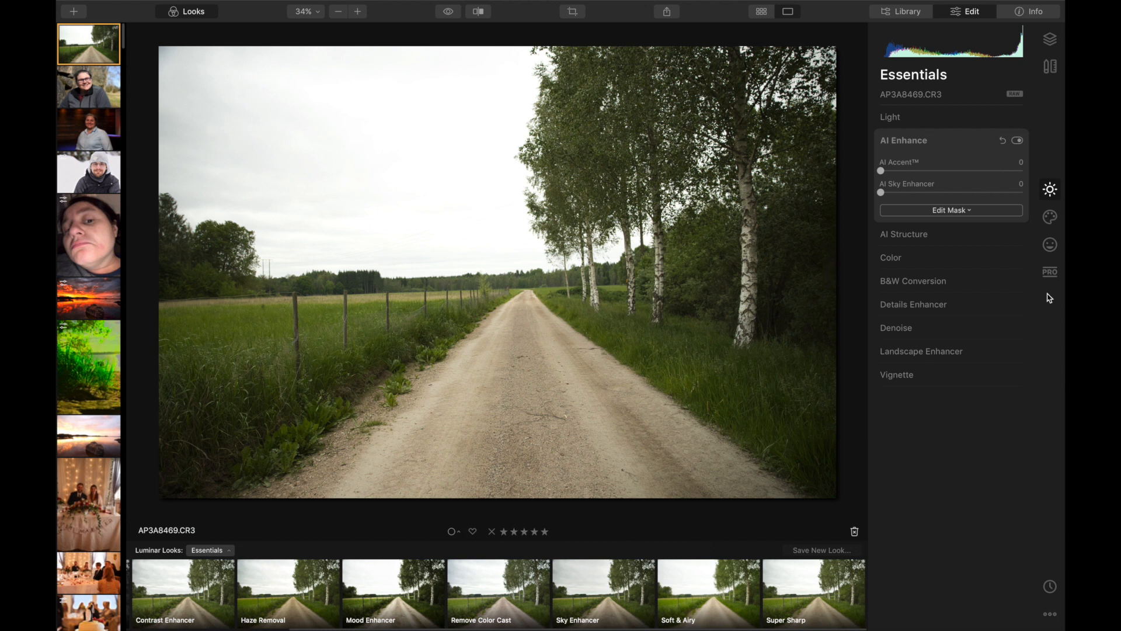
# - Replace the gravel-road photo's sky with Blue Sky 4 using AI Sky Replacement and inspect the blend around the birch trees
pyautogui.click(1058, 231)
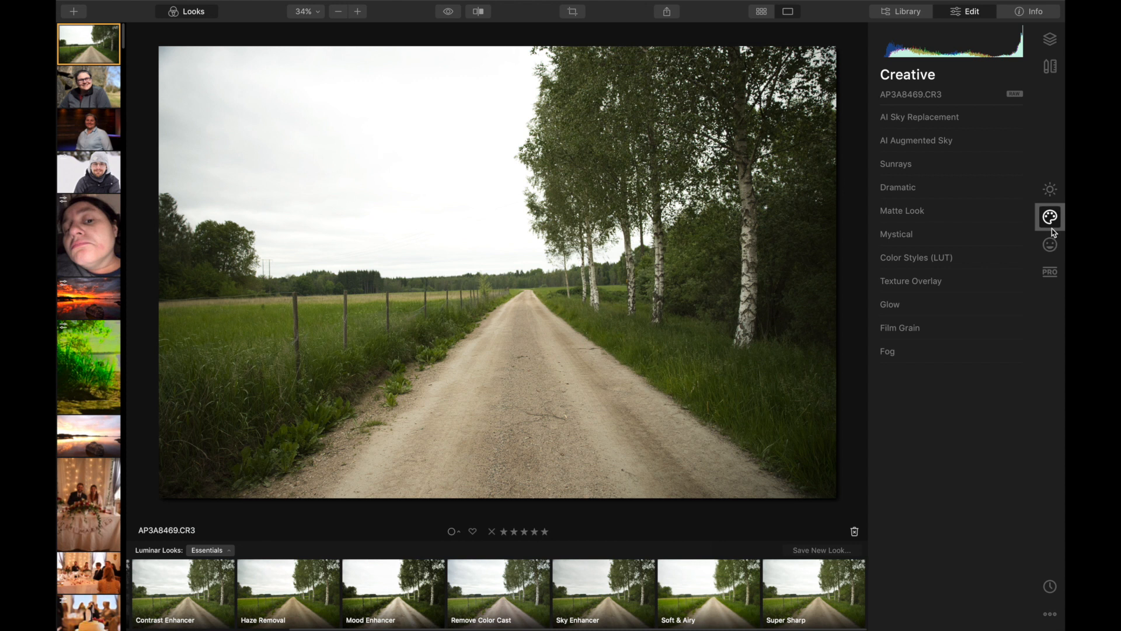
pyautogui.click(944, 118)
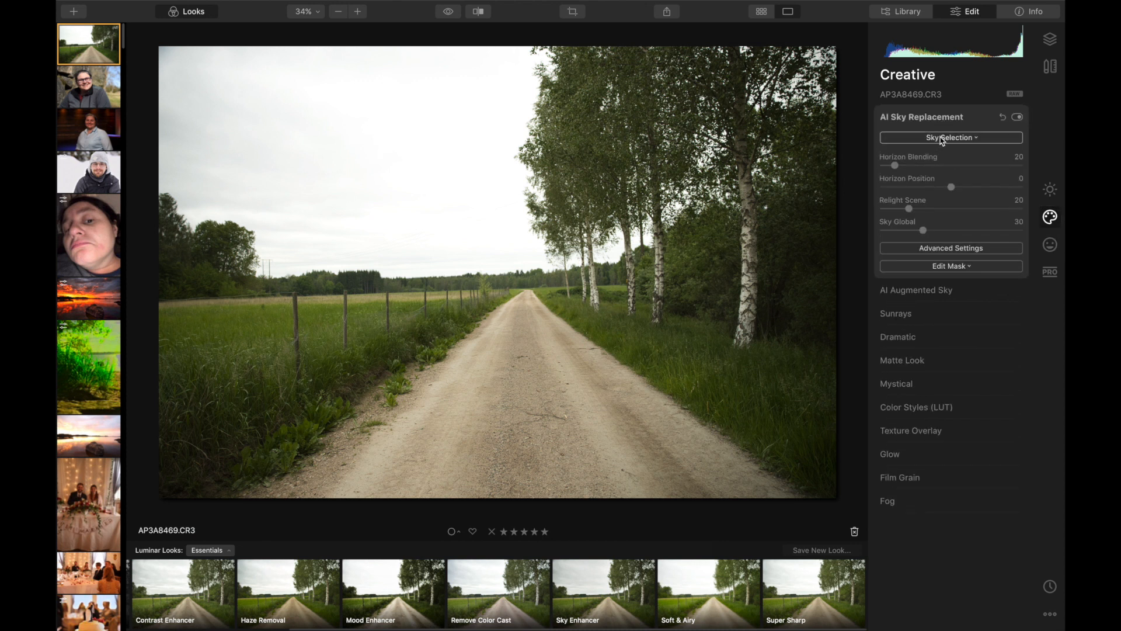
pyautogui.click(942, 139)
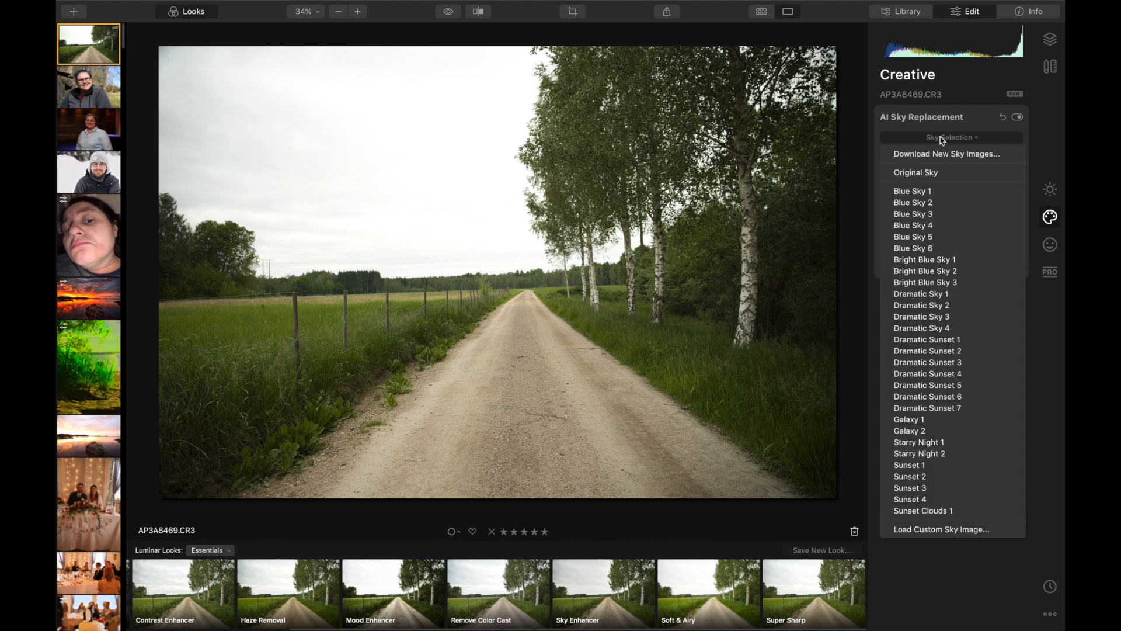
pyautogui.click(942, 226)
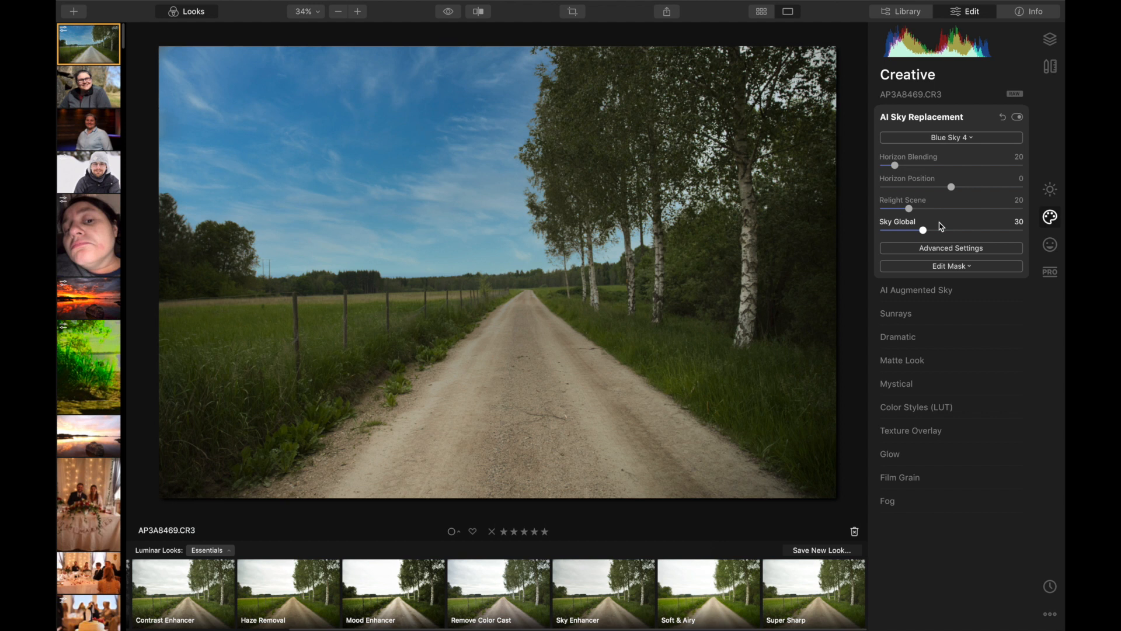
pyautogui.click(576, 222)
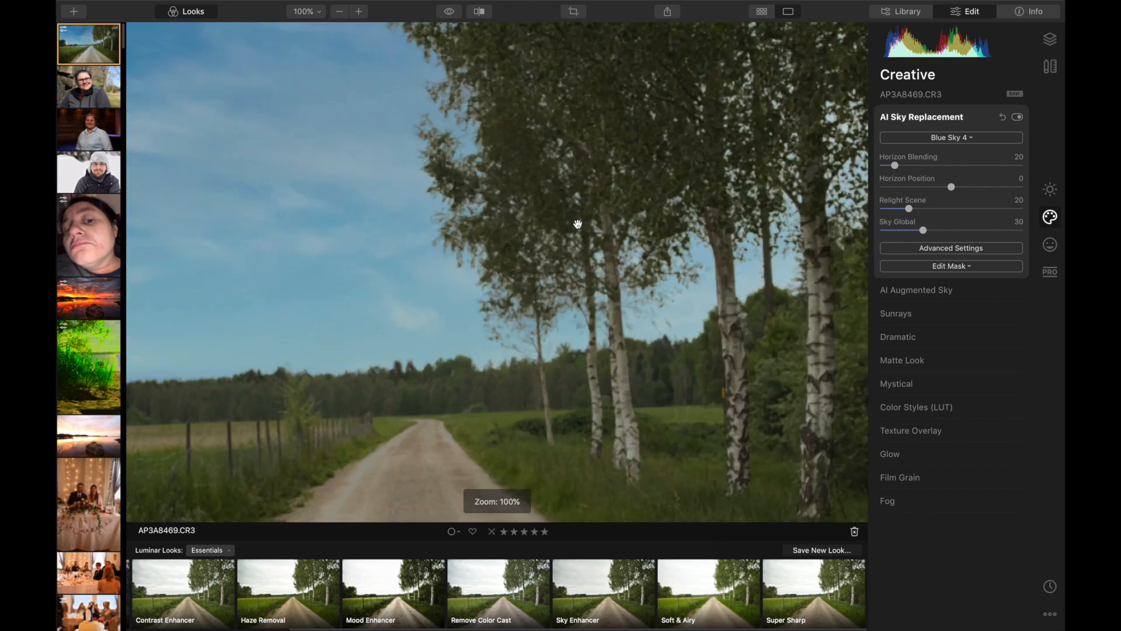
pyautogui.click(461, 226)
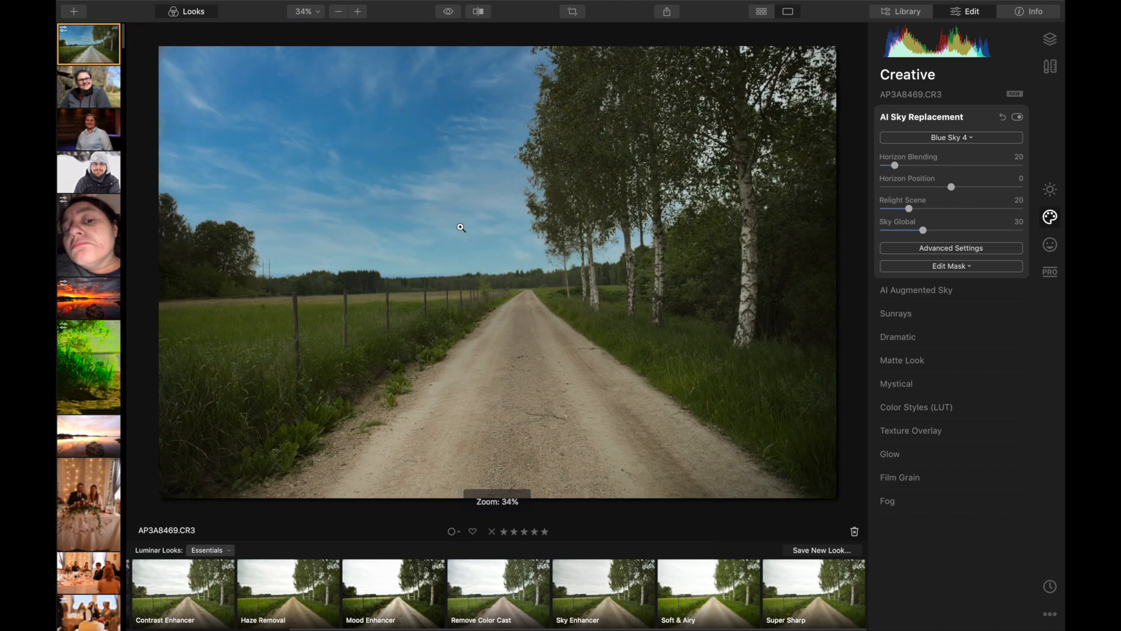
pyautogui.click(549, 221)
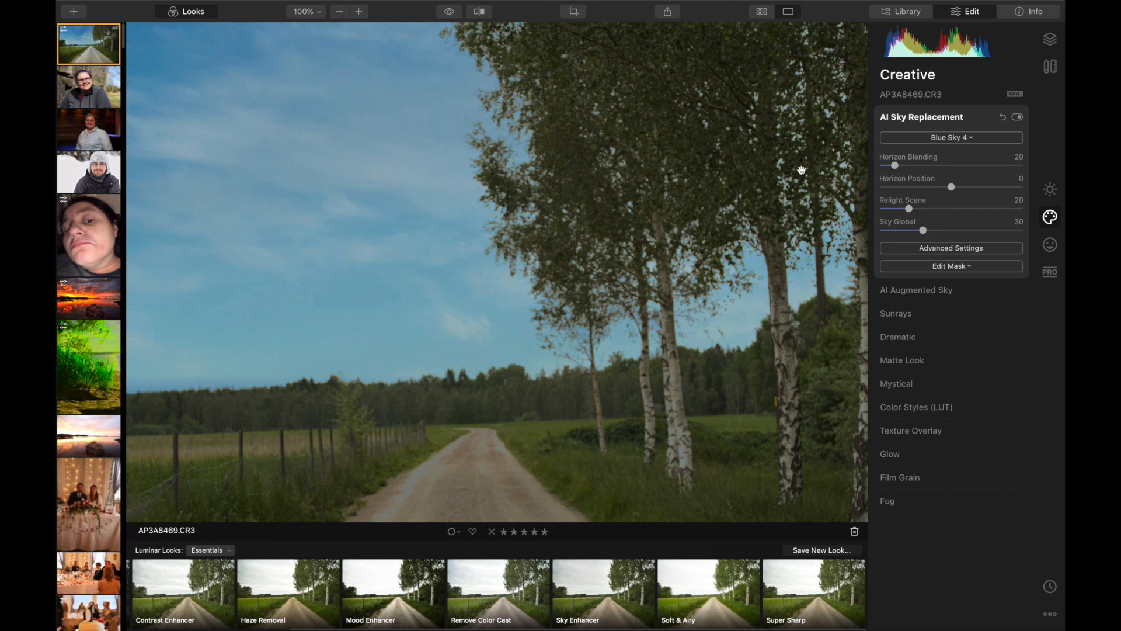
# - Try the Bright Blue Sky 3 and Dramatic Sunset 6 replacements on the road photo, then restore the original sky
pyautogui.click(950, 140)
pyautogui.click(932, 283)
pyautogui.click(795, 278)
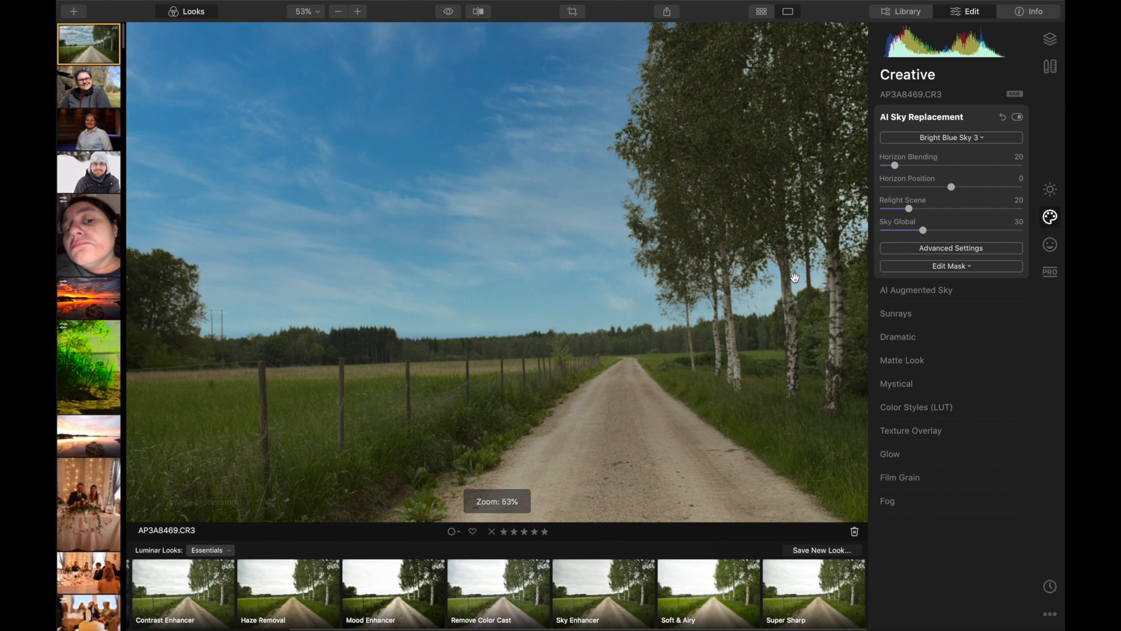
pyautogui.click(975, 140)
pyautogui.click(930, 403)
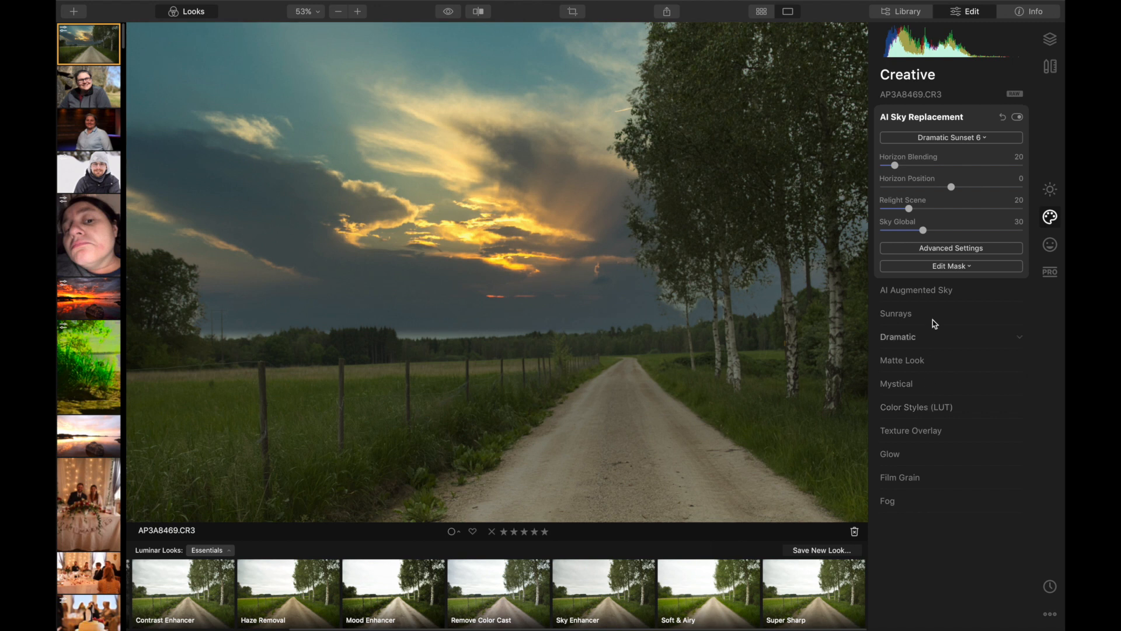
pyautogui.click(972, 138)
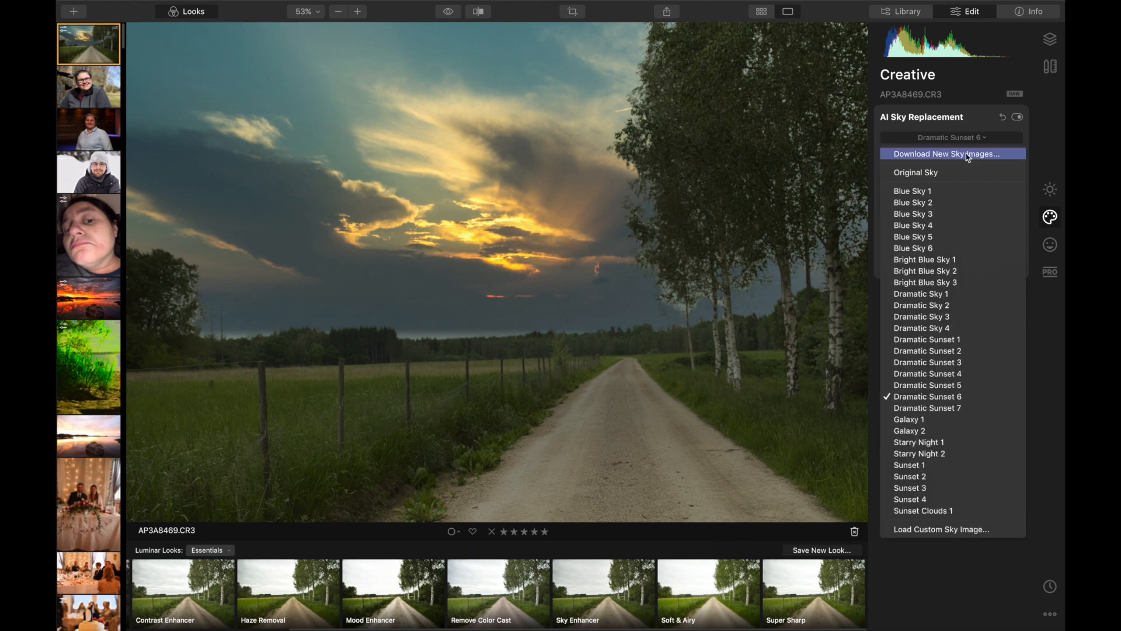
pyautogui.click(955, 173)
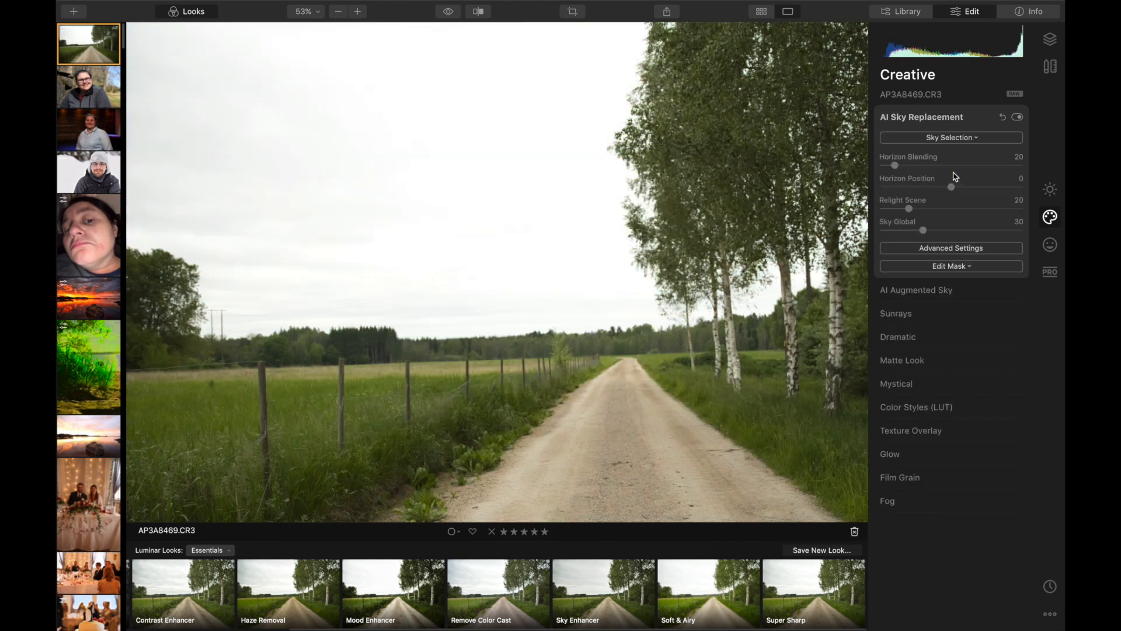
# - Preview the sky photos on the Desktop and load AP3A8920.JPG as the custom replacement sky
pyautogui.click(961, 138)
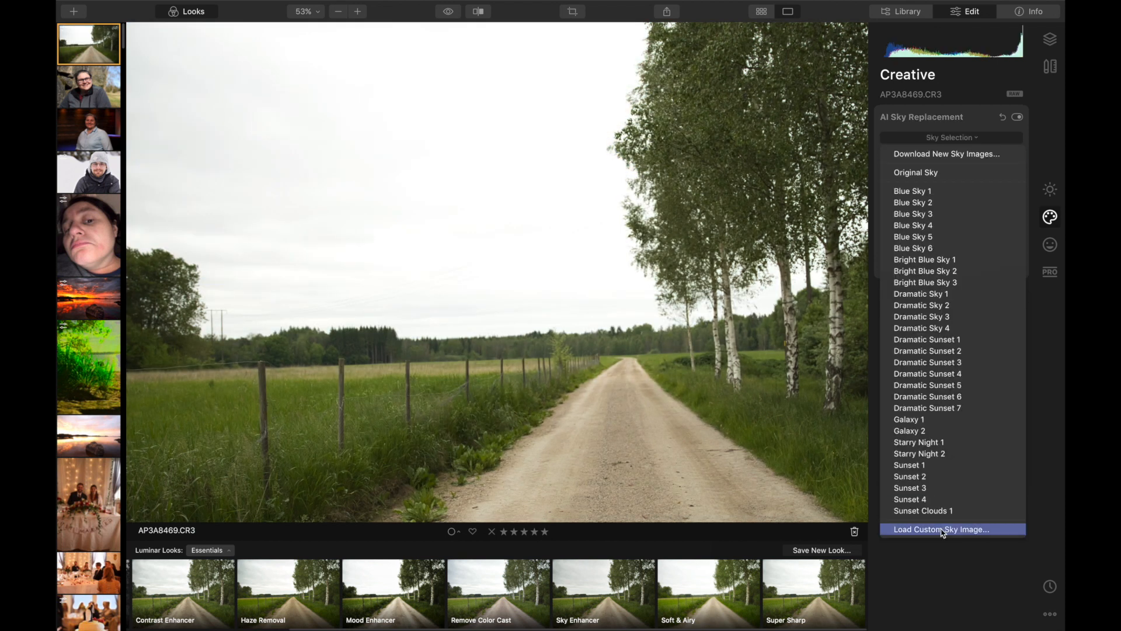
pyautogui.click(942, 529)
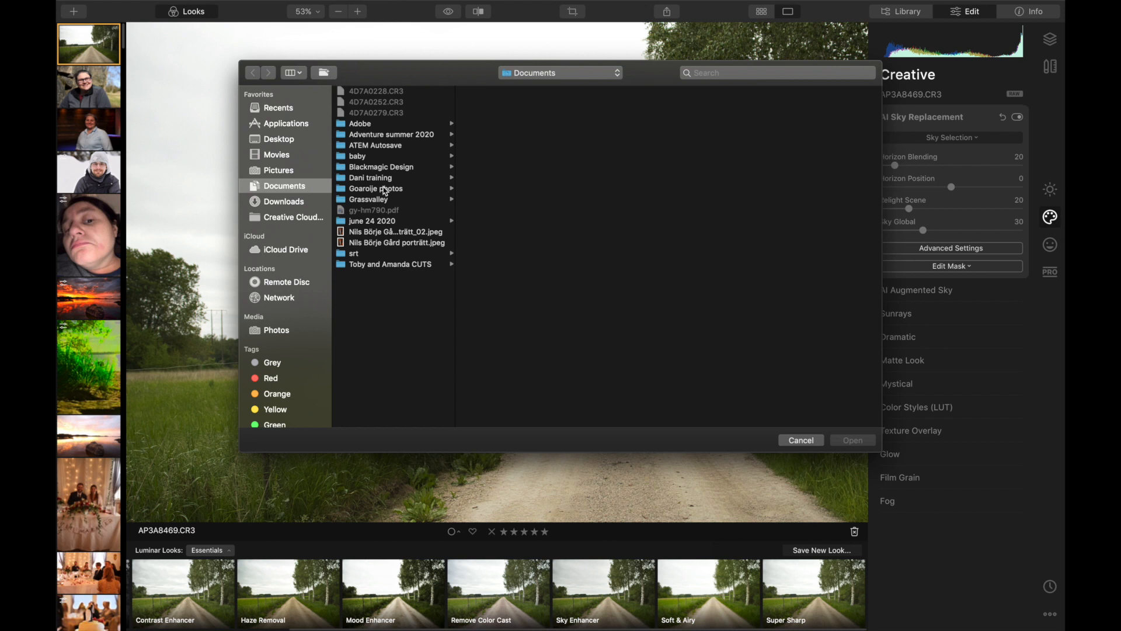
pyautogui.click(292, 145)
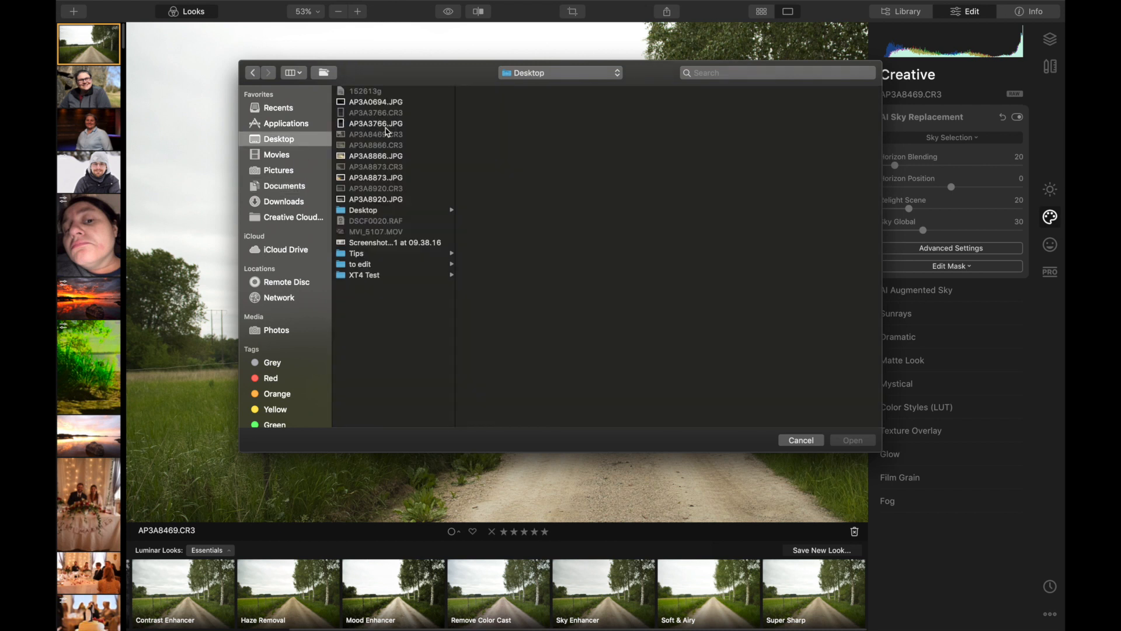
pyautogui.click(372, 156)
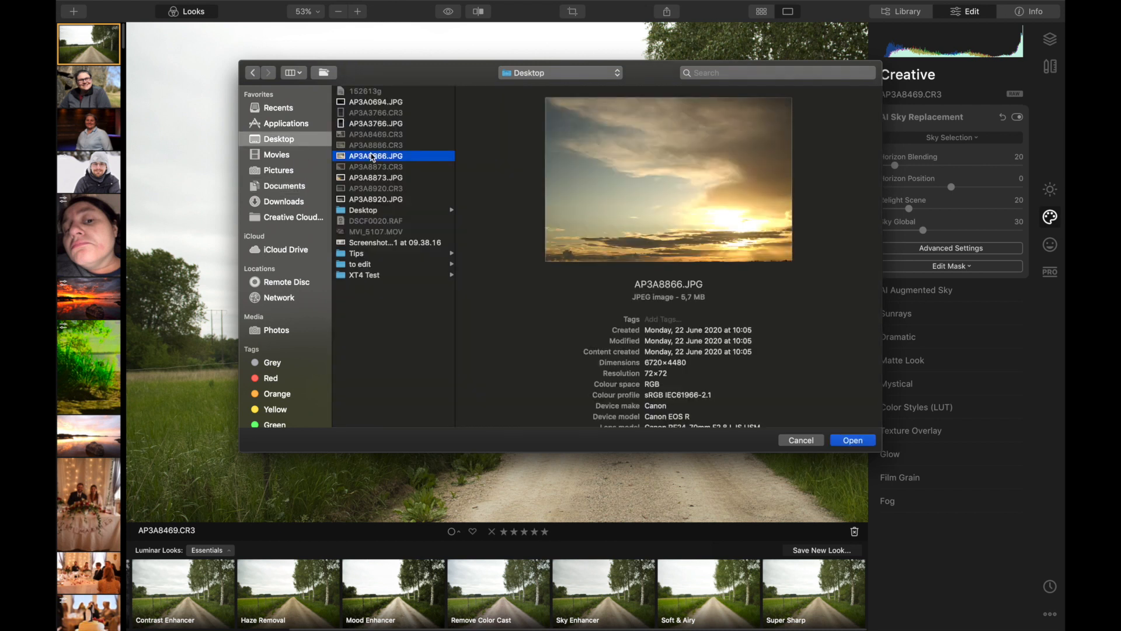
pyautogui.click(372, 178)
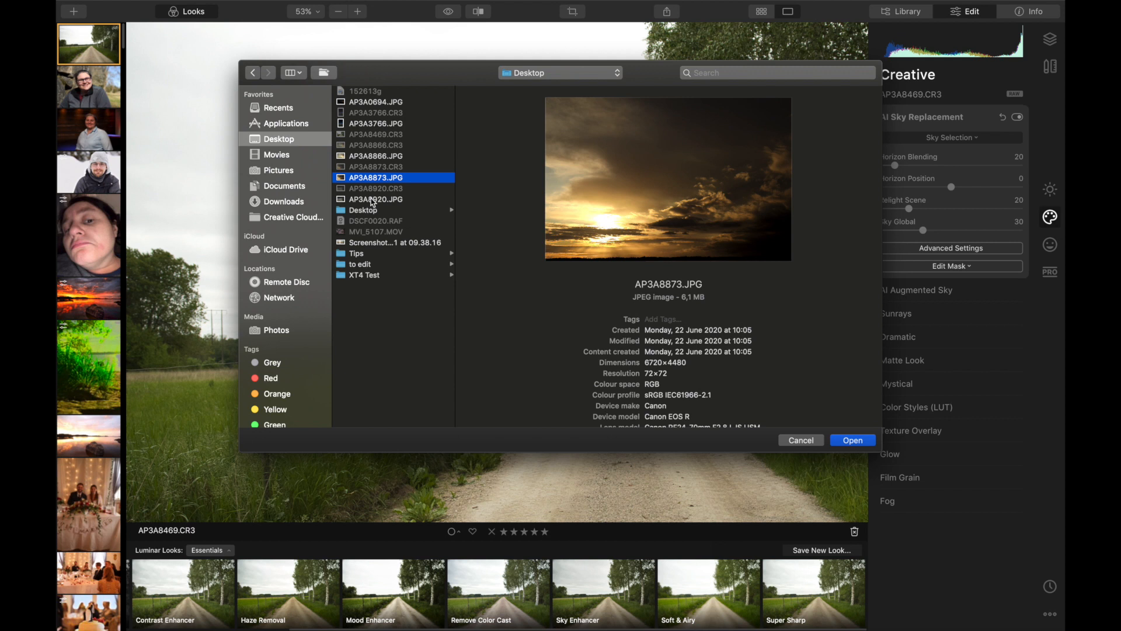
pyautogui.click(372, 200)
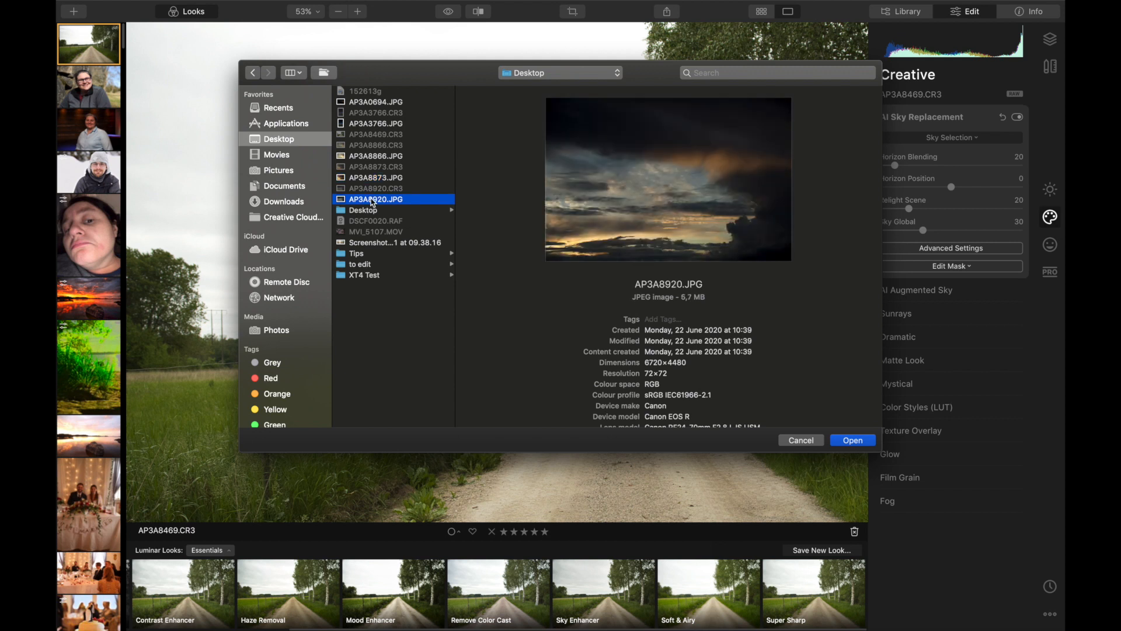
pyautogui.click(853, 440)
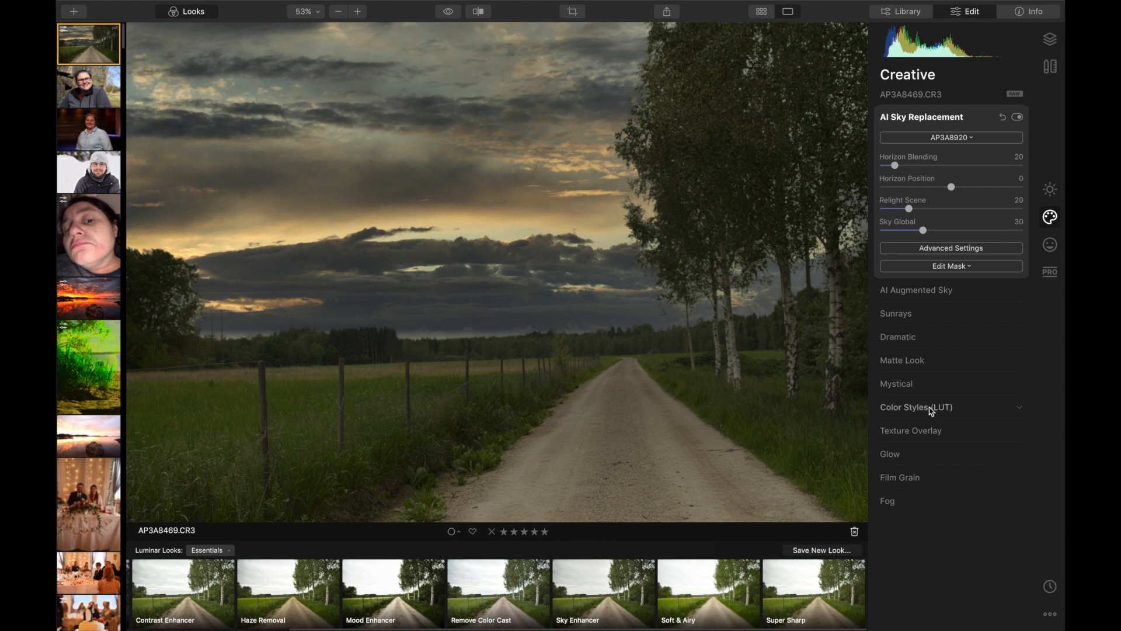
# - Adjust the custom sky with Horizon Position -48, Sky Temperature -86 and Relight Scene 4
pyautogui.click(932, 249)
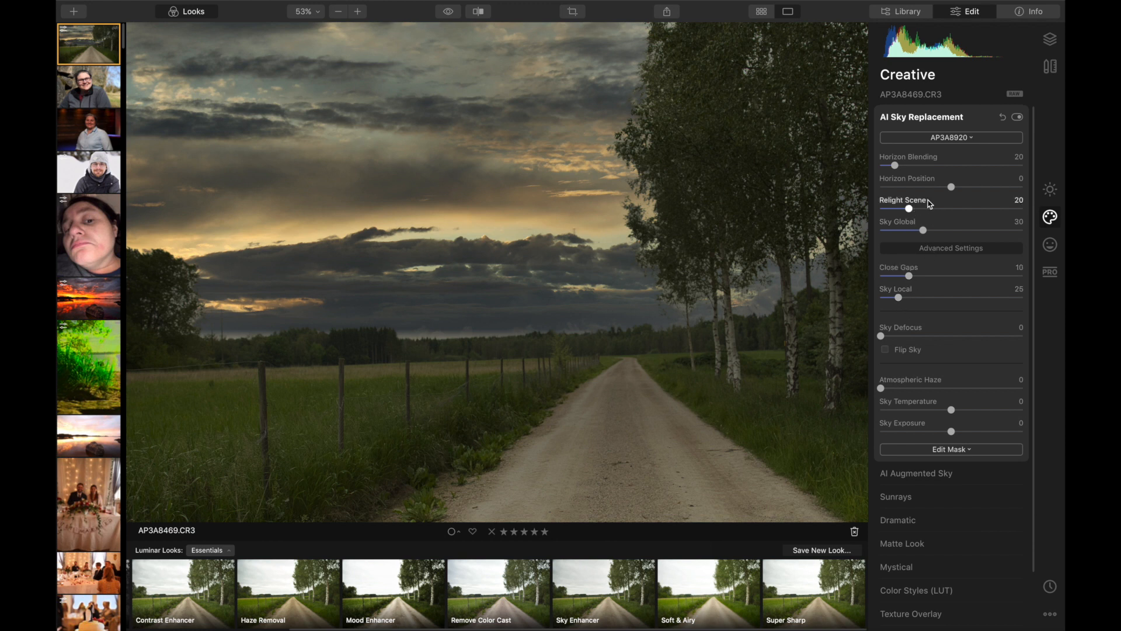
pyautogui.moveTo(956, 187); pyautogui.dragTo(968, 190)
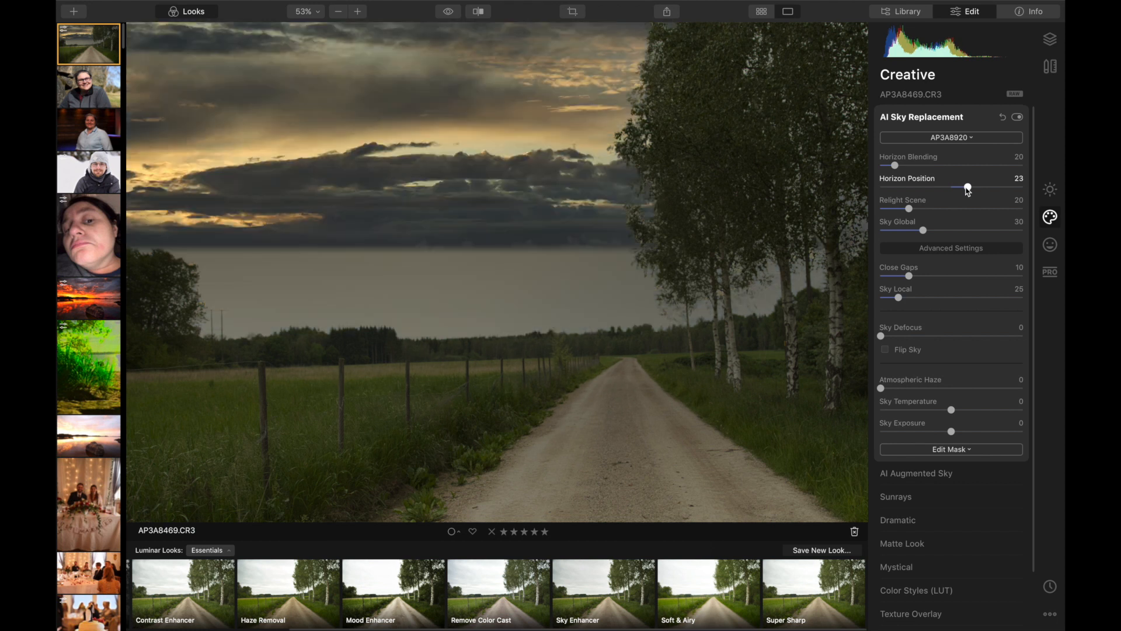
pyautogui.moveTo(968, 188); pyautogui.dragTo(916, 189)
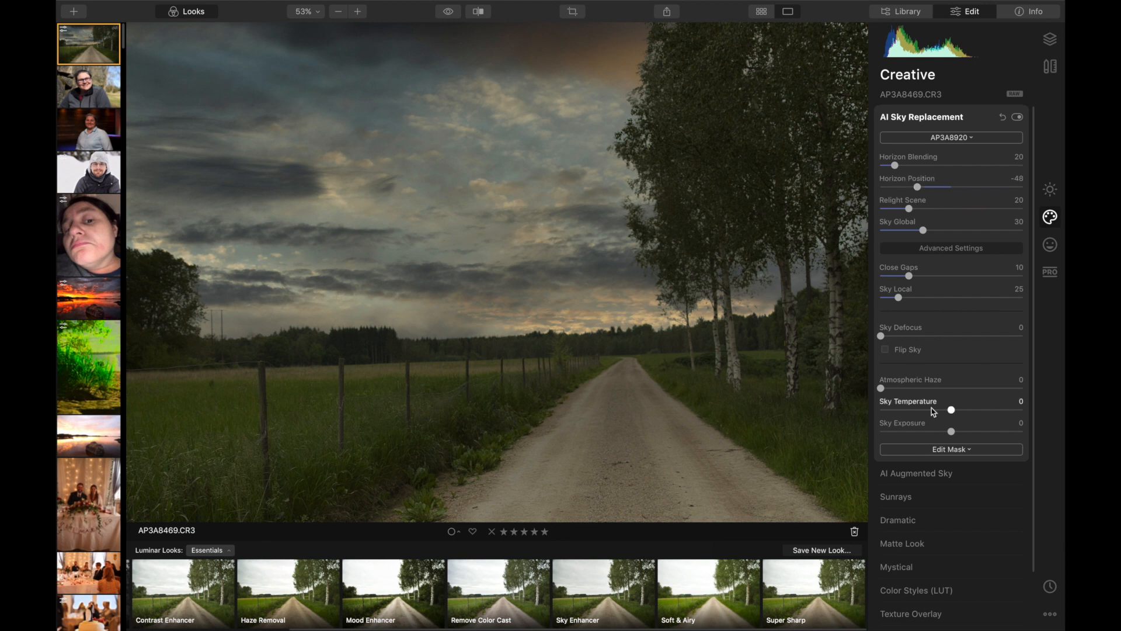
pyautogui.moveTo(951, 409); pyautogui.dragTo(890, 411)
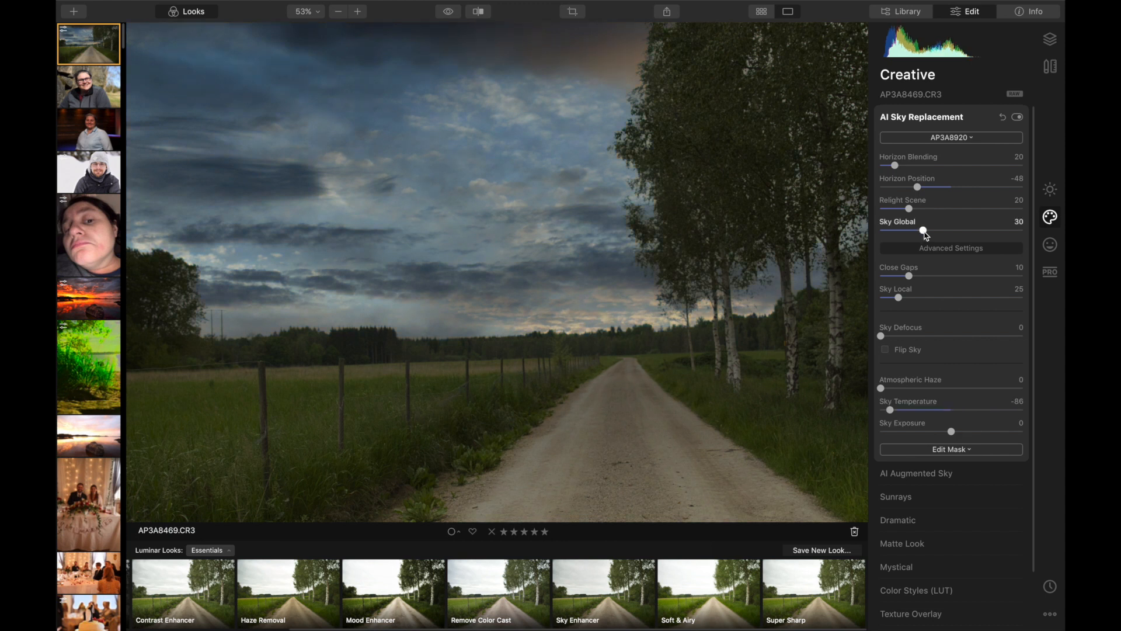
pyautogui.moveTo(910, 209)
pyautogui.mouseDown()
pyautogui.moveTo(982, 215)
pyautogui.moveTo(888, 210)
pyautogui.mouseUp()
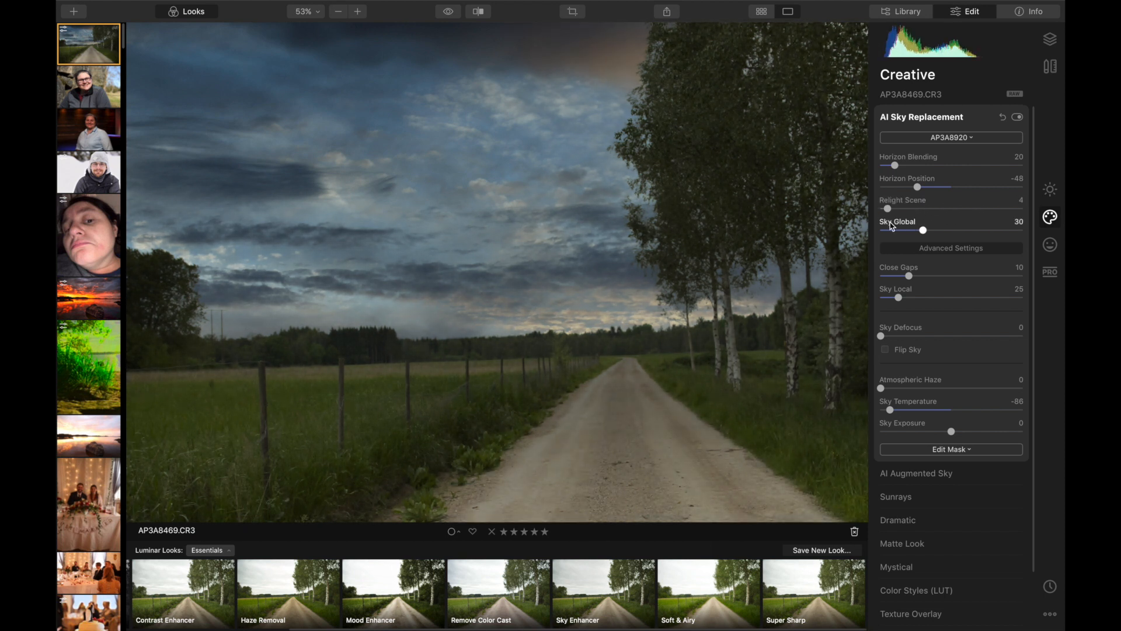
# - Replace the sky with Sunset 4 using Horizon Position -4, Sky Temperature 56 and Sky Exposure -18, and raise Relight Scene
pyautogui.click(934, 138)
pyautogui.click(954, 500)
pyautogui.moveTo(951, 410); pyautogui.dragTo(985, 395)
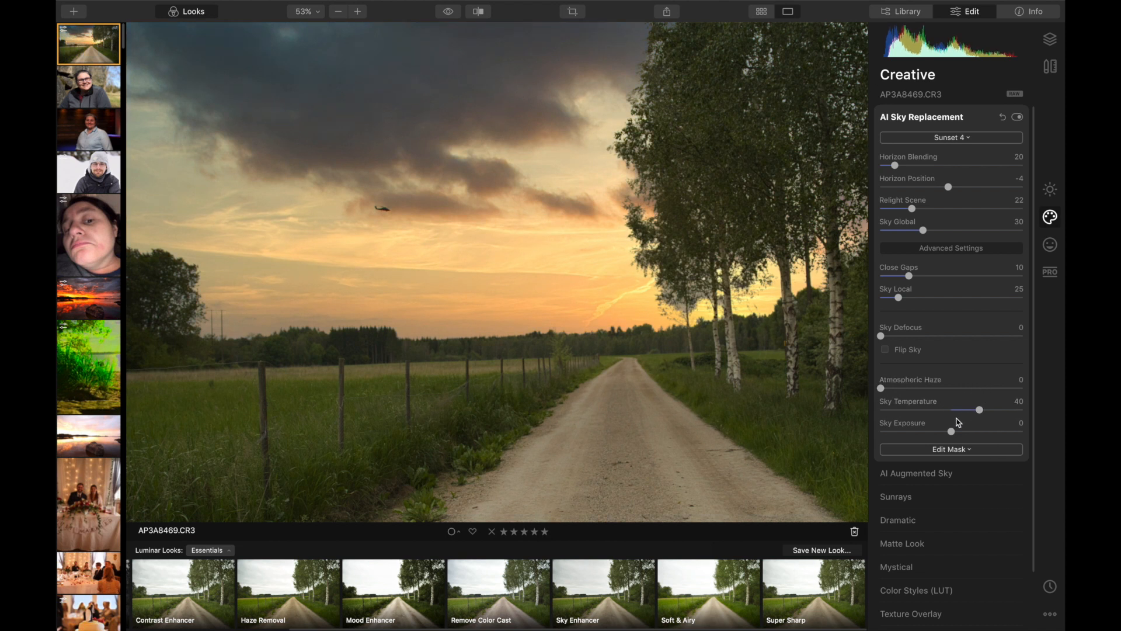
pyautogui.moveTo(951, 436)
pyautogui.mouseDown()
pyautogui.moveTo(1001, 430)
pyautogui.moveTo(942, 443)
pyautogui.mouseUp()
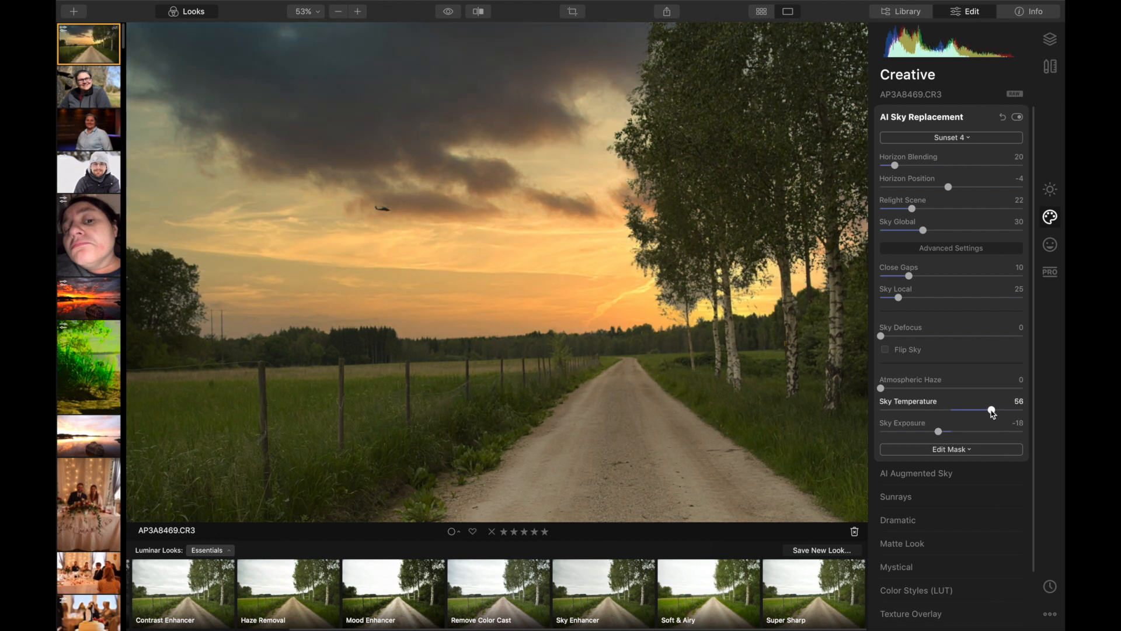
pyautogui.moveTo(932, 209); pyautogui.dragTo(946, 211)
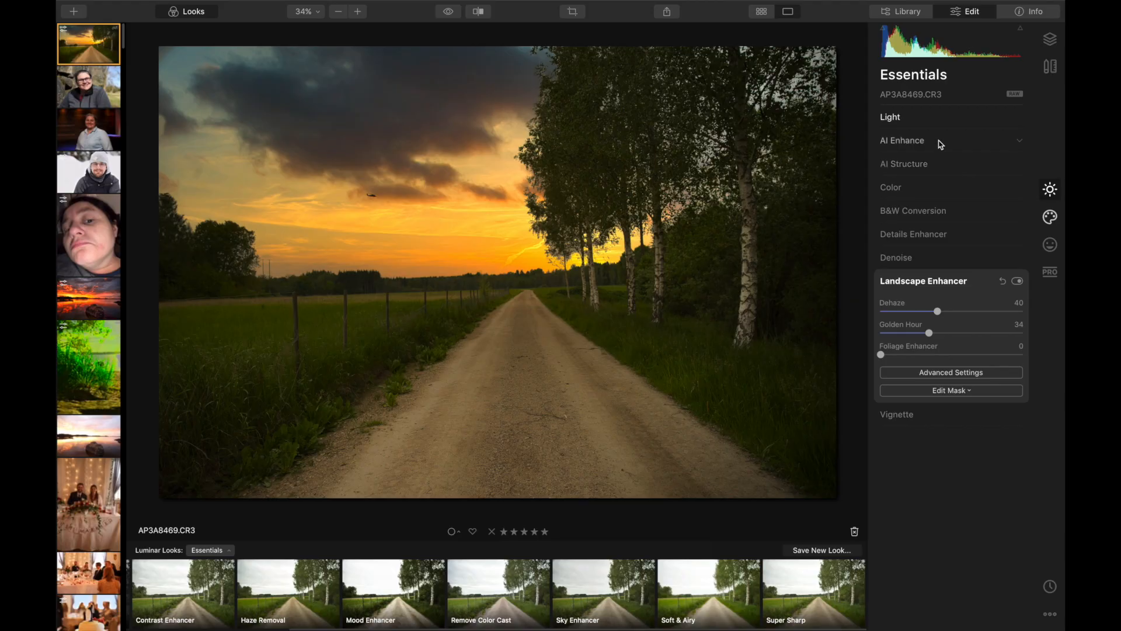
# - Set the road photo's AI Accent to 26 and its Light values to Exposure 0.52, Smart Contrast 19 and Shadows 38
pyautogui.click(941, 144)
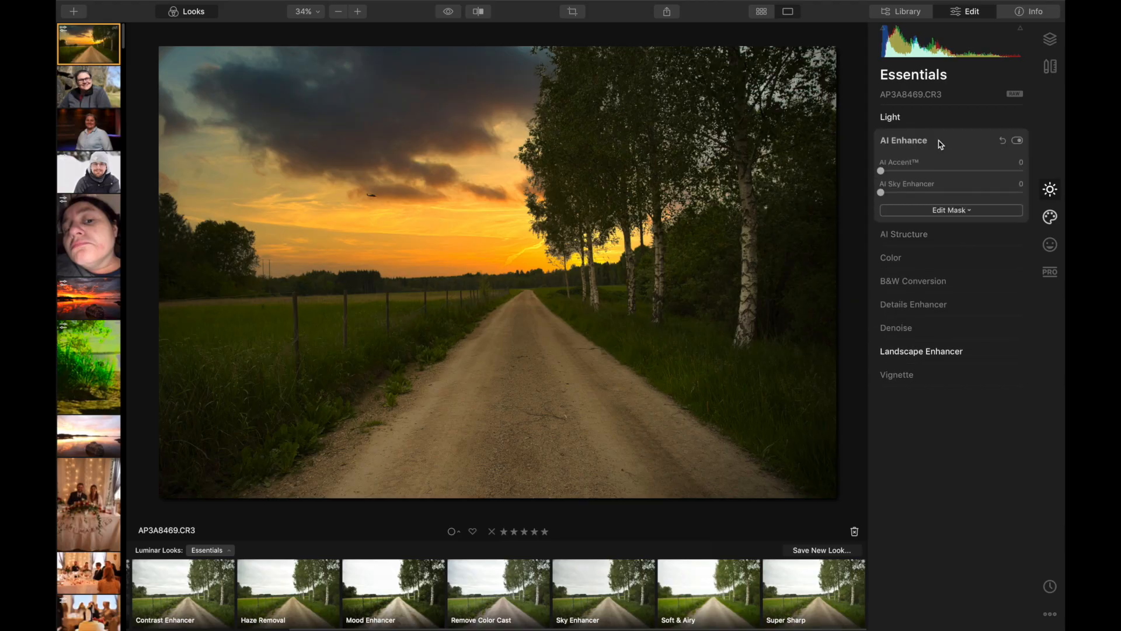
pyautogui.click(918, 171)
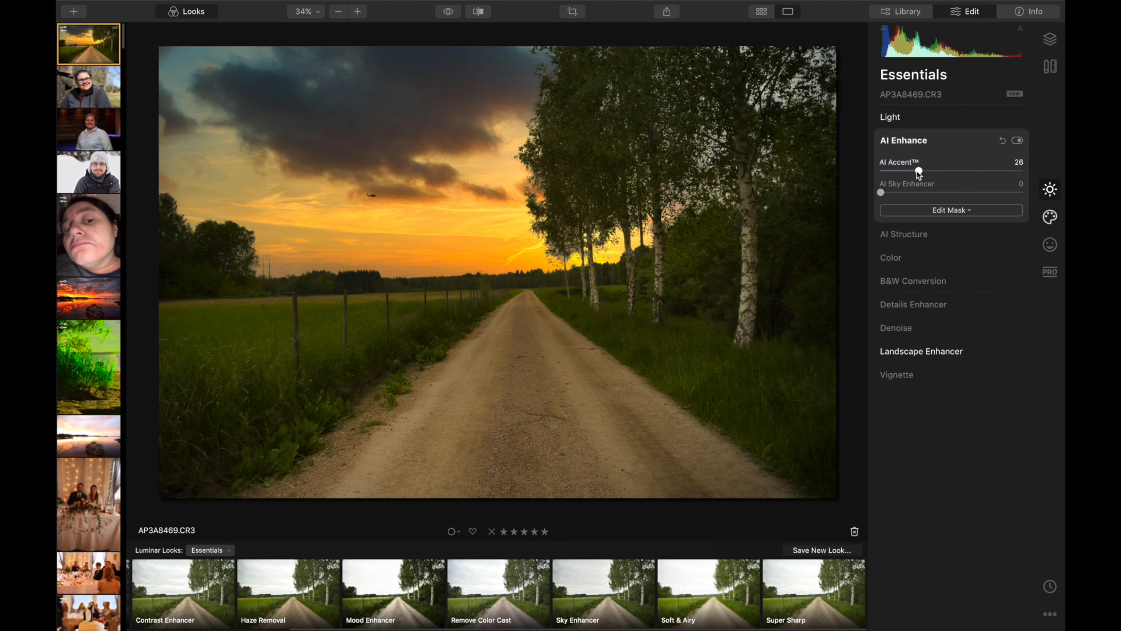
pyautogui.click(930, 117)
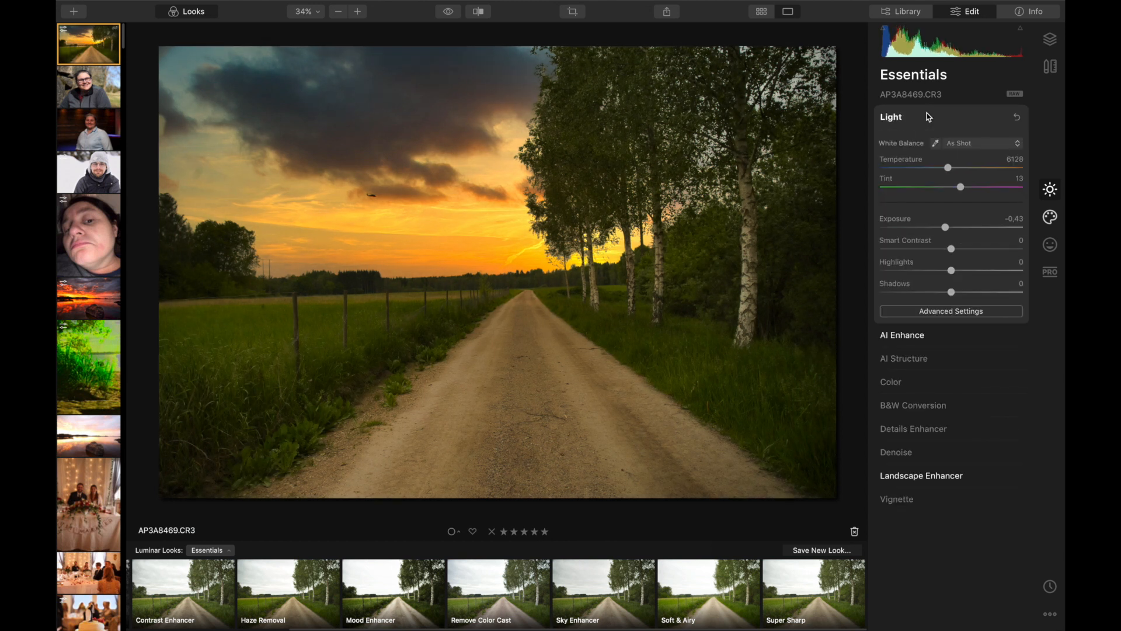
pyautogui.moveTo(946, 227); pyautogui.dragTo(960, 229)
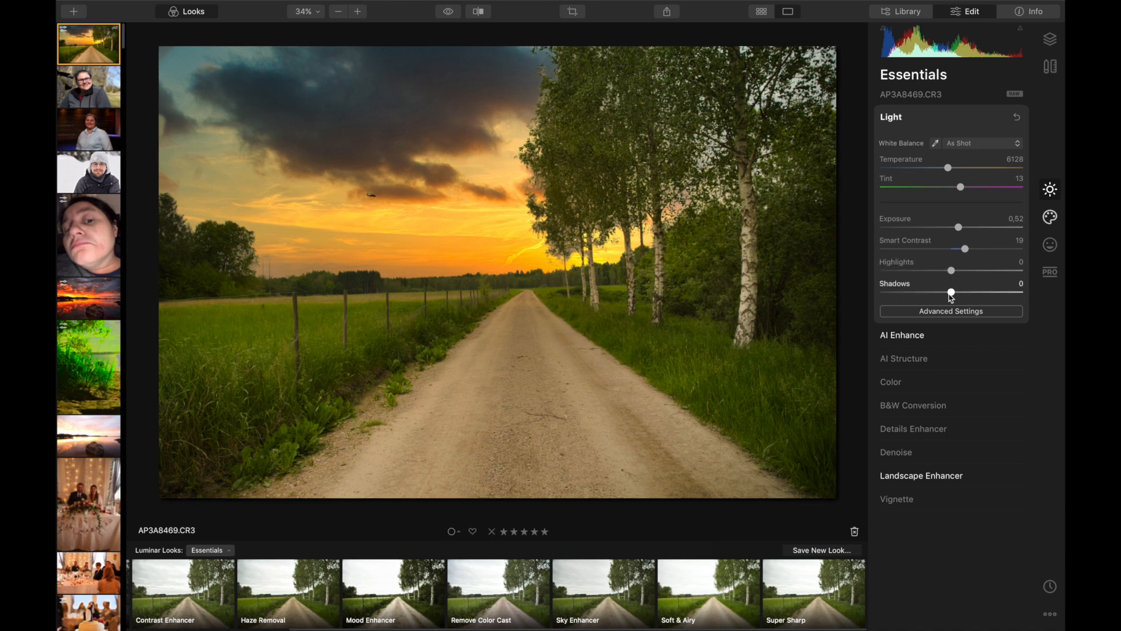
pyautogui.moveTo(964, 297); pyautogui.dragTo(980, 298)
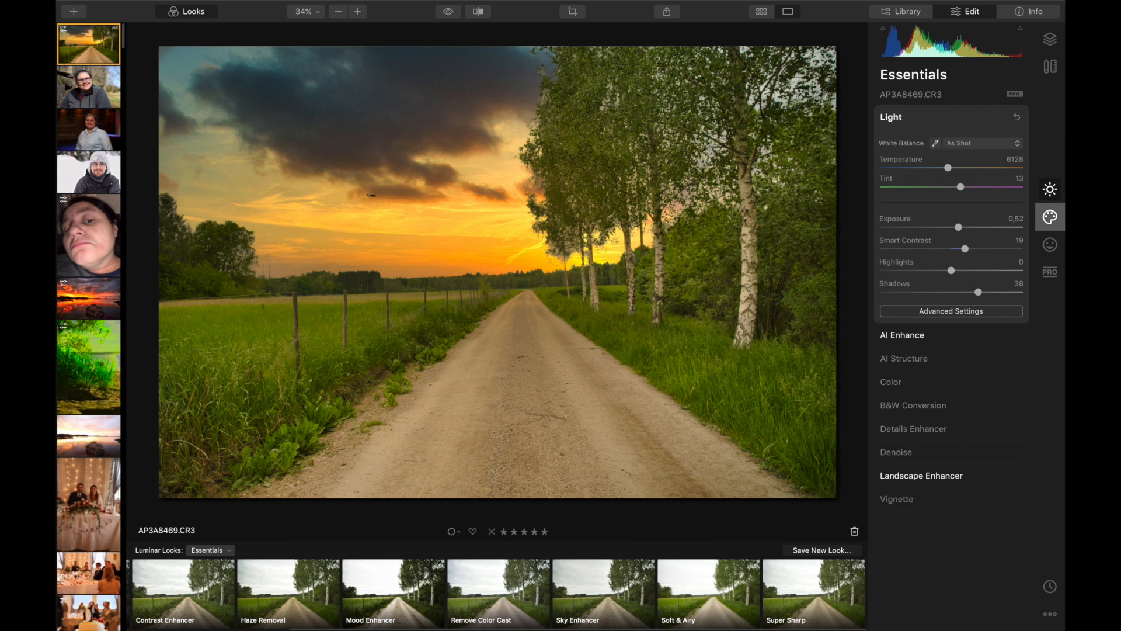
# - Try green Hue values of -75 and 100 in the advanced Color settings, reset it to 0 and set green Saturation to 29
pyautogui.click(917, 384)
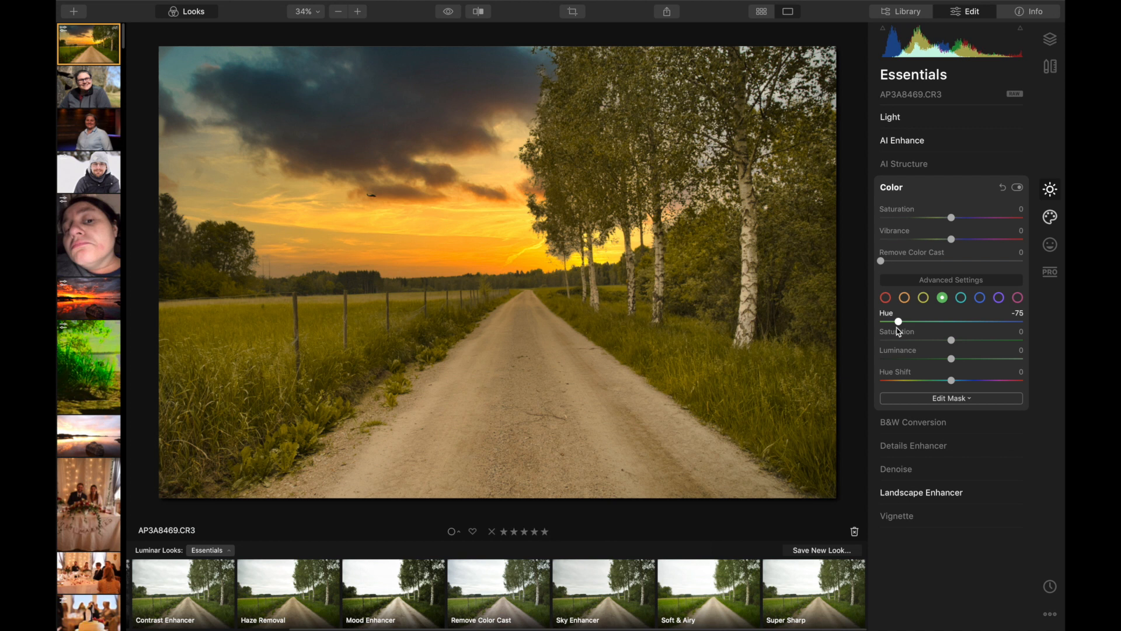
pyautogui.moveTo(948, 325); pyautogui.dragTo(1006, 323)
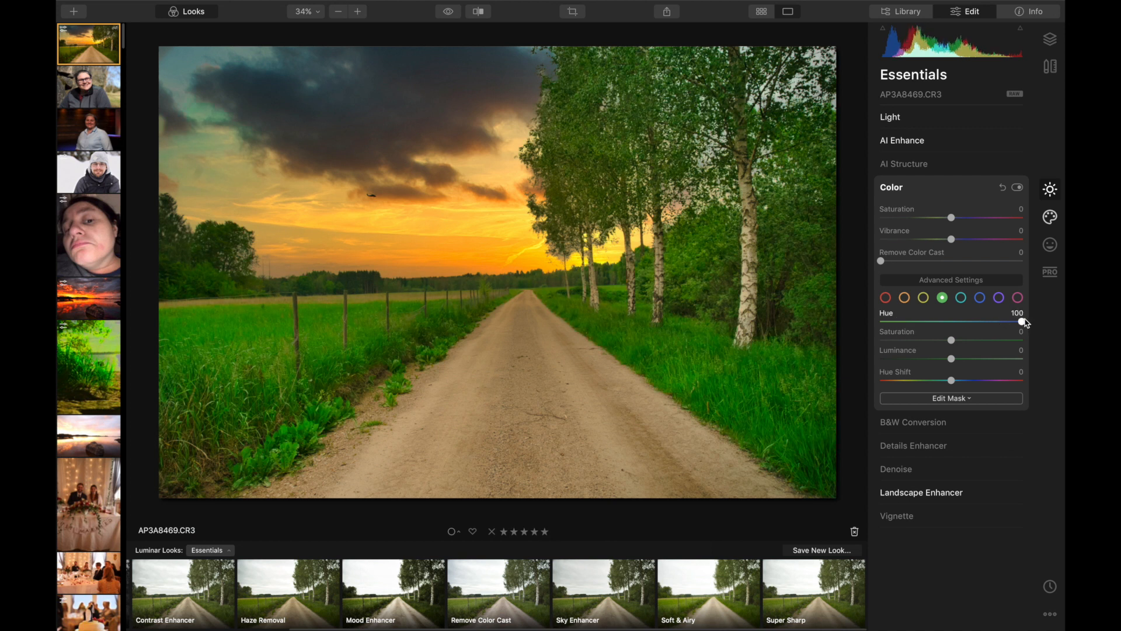
pyautogui.moveTo(1014, 329); pyautogui.dragTo(957, 334)
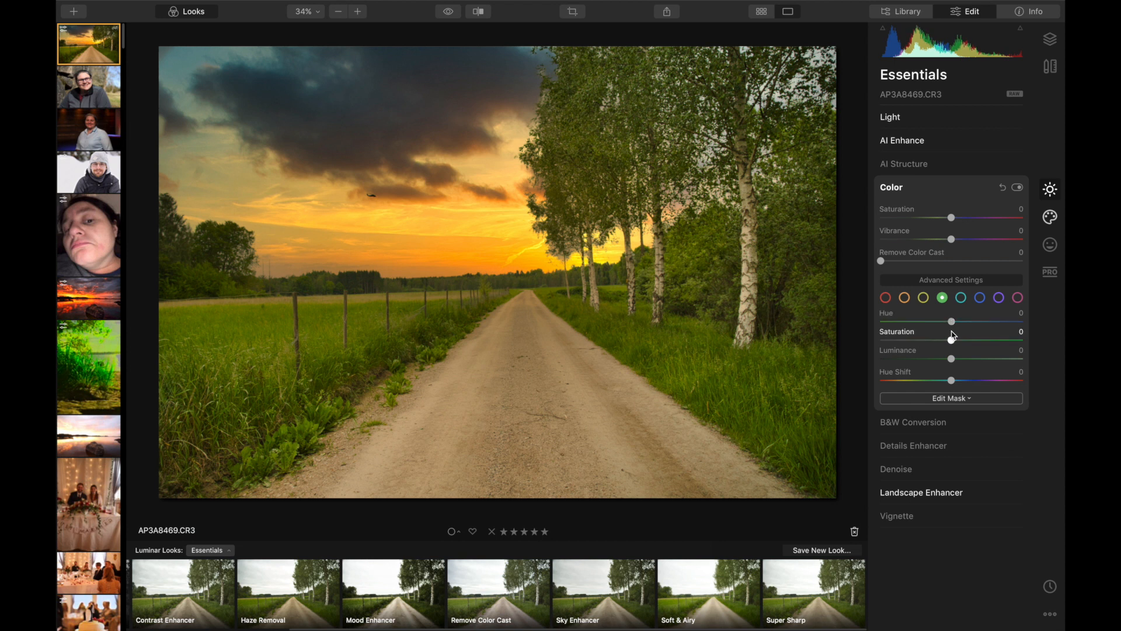
pyautogui.moveTo(952, 345)
pyautogui.mouseDown()
pyautogui.moveTo(965, 345)
pyautogui.moveTo(901, 348)
pyautogui.moveTo(970, 345)
pyautogui.mouseUp()
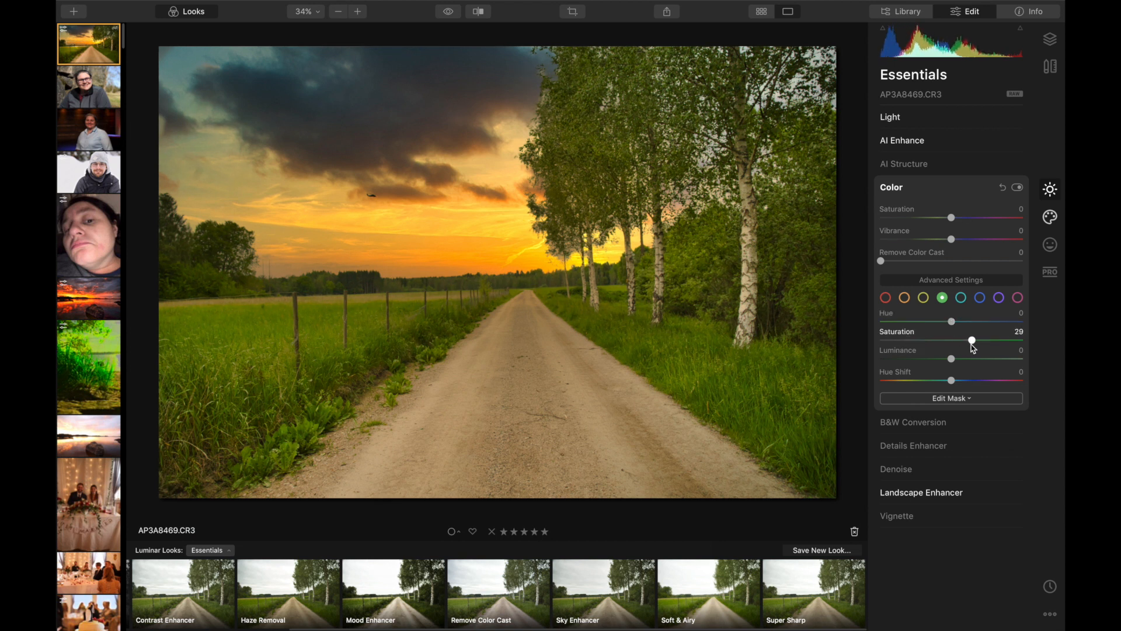